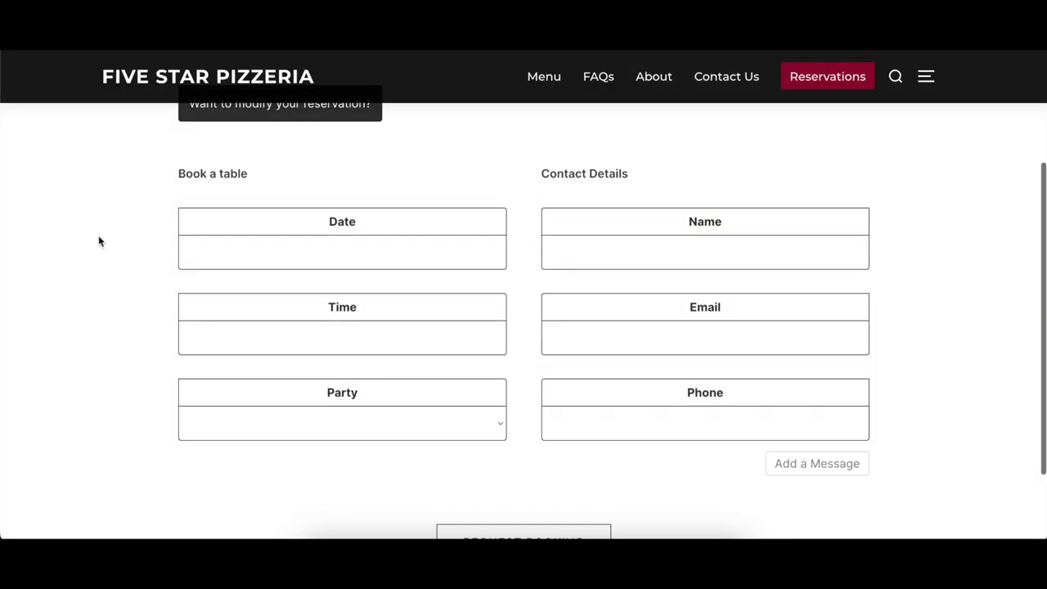
# Open the date calendar on the pizzeria's booking form, showing November 2022.
pyautogui.click(243, 249)
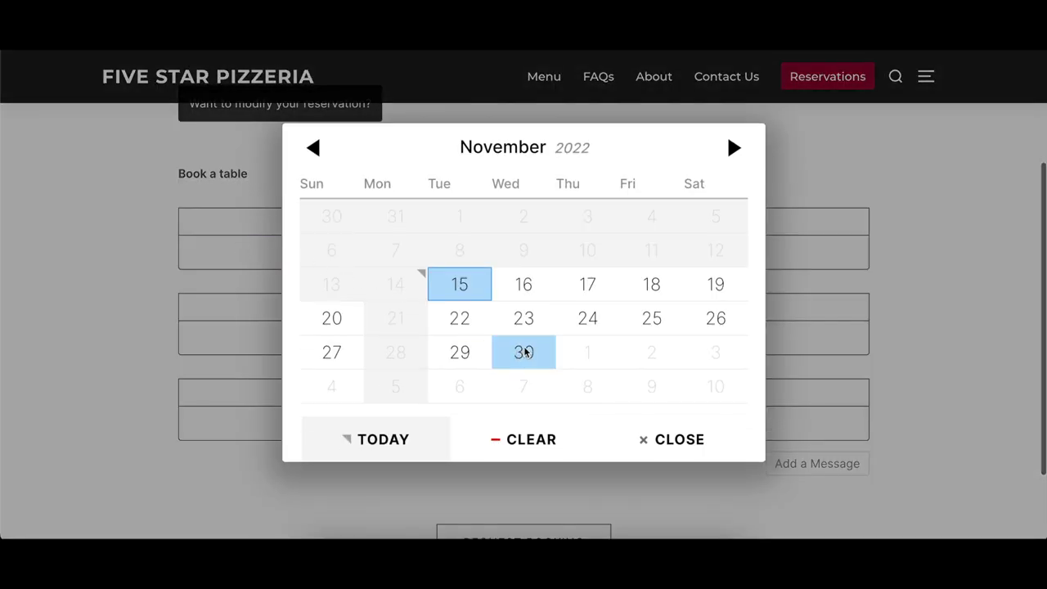
# On the booking form, pick November 30 at 7:00 PM.
pyautogui.click(524, 352)
pyautogui.scroll(-2, 421, 327)
pyautogui.click(368, 267)
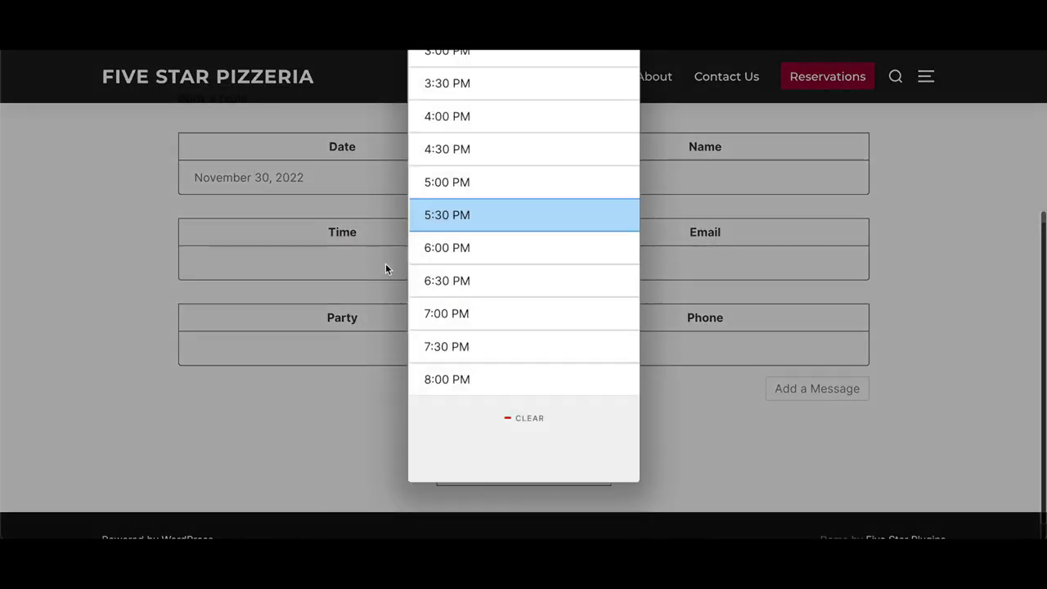
pyautogui.click(477, 313)
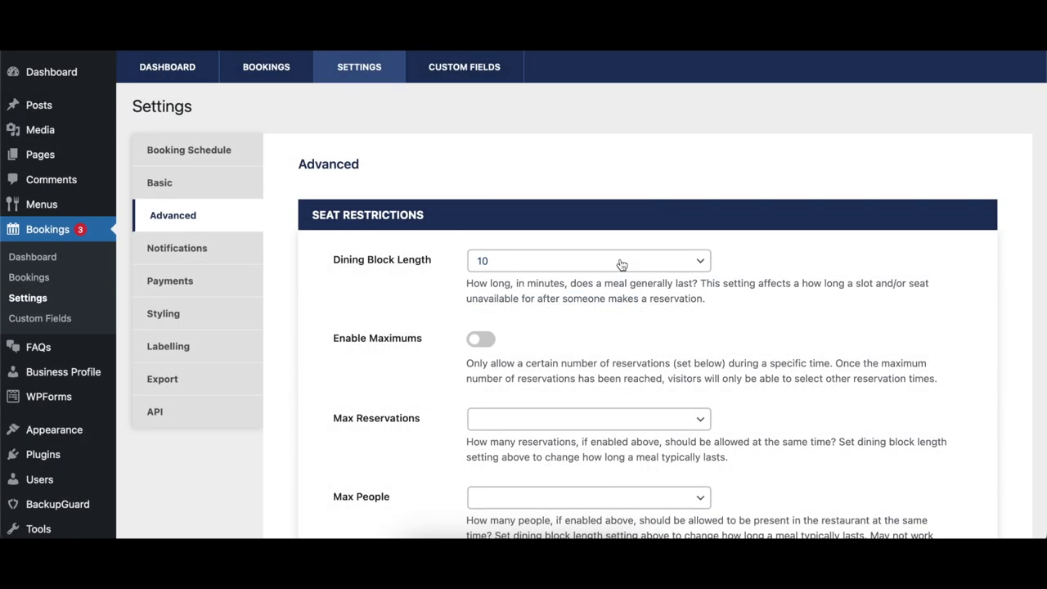
# Set Dining Block Length to 120 minutes.
pyautogui.click(623, 262)
pyautogui.scroll(-1, 619, 326)
pyautogui.scroll(-5, 618, 326)
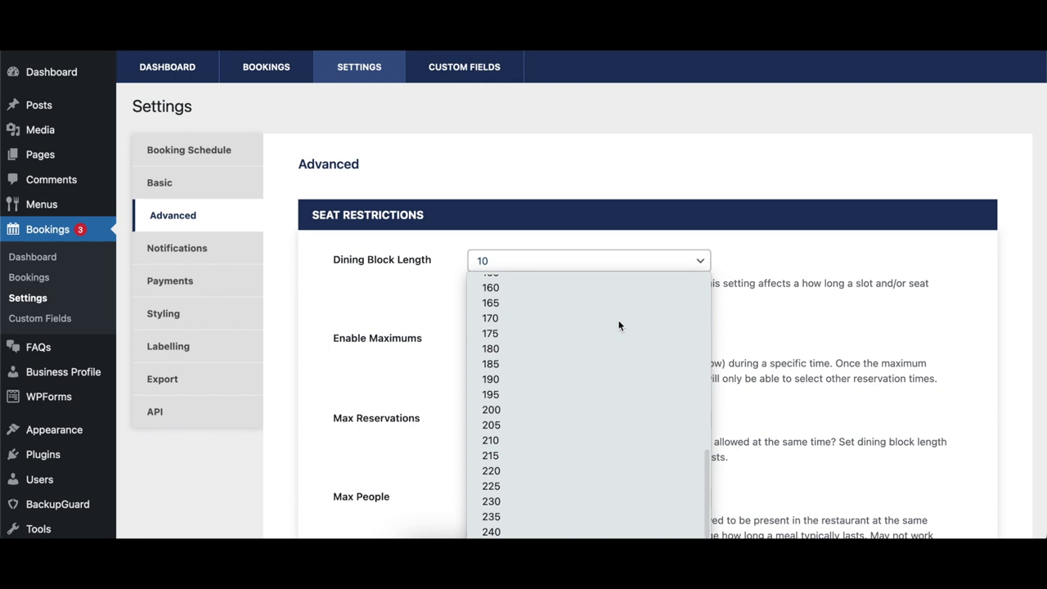
pyautogui.scroll(2, 544, 341)
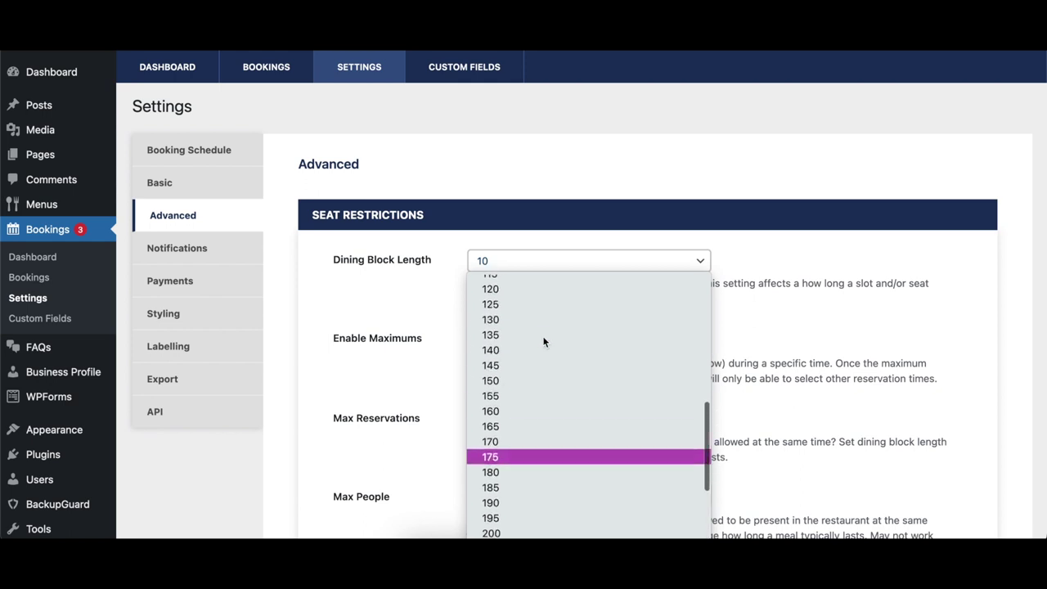
pyautogui.click(522, 291)
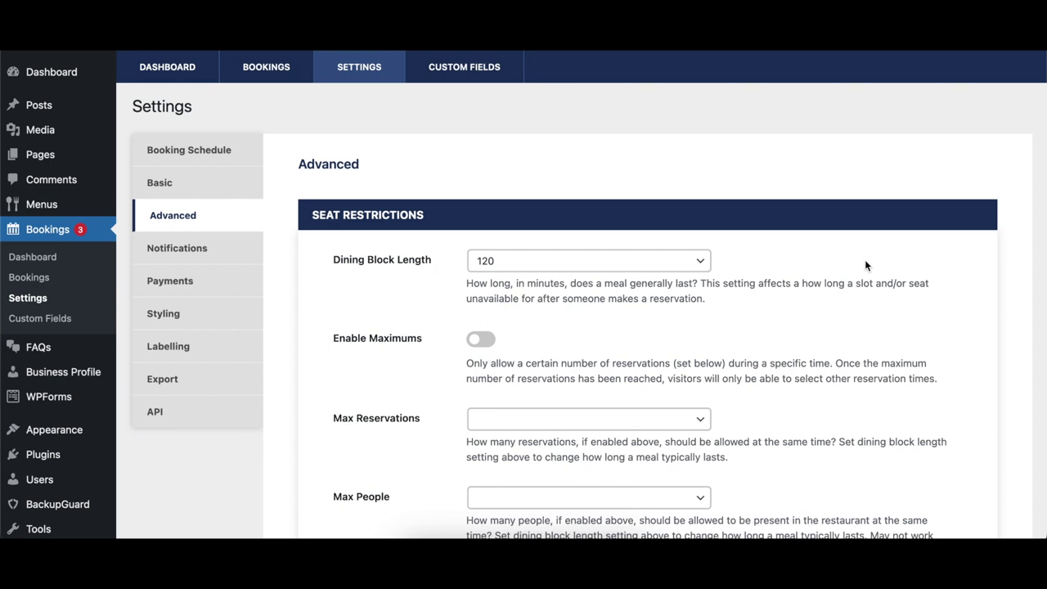
# Turn on Enable Maximums and set Max Reservations to 2.
pyautogui.click(480, 346)
pyautogui.scroll(-3, 419, 344)
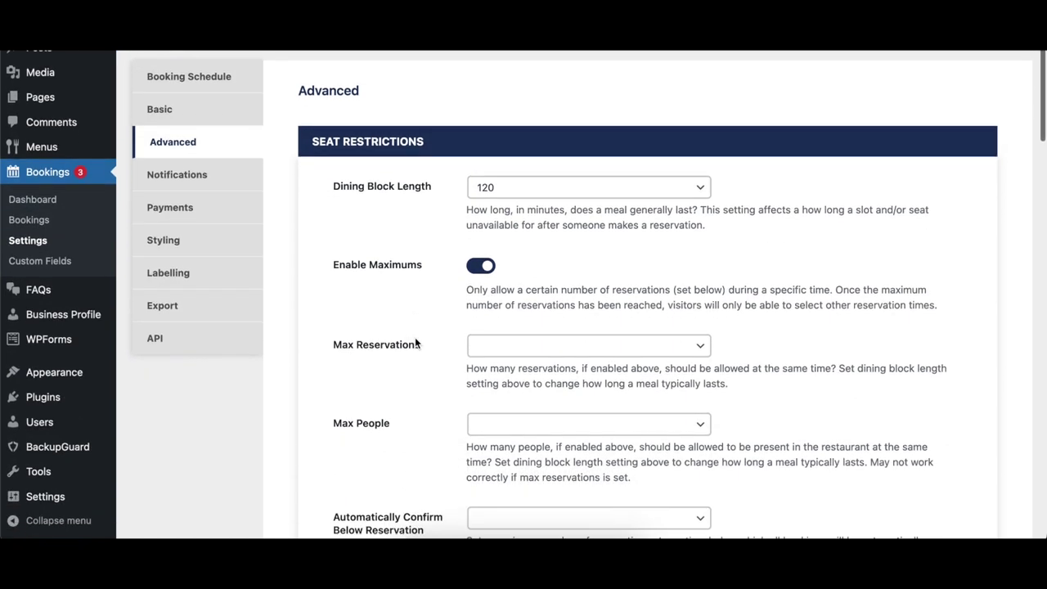
pyautogui.click(541, 255)
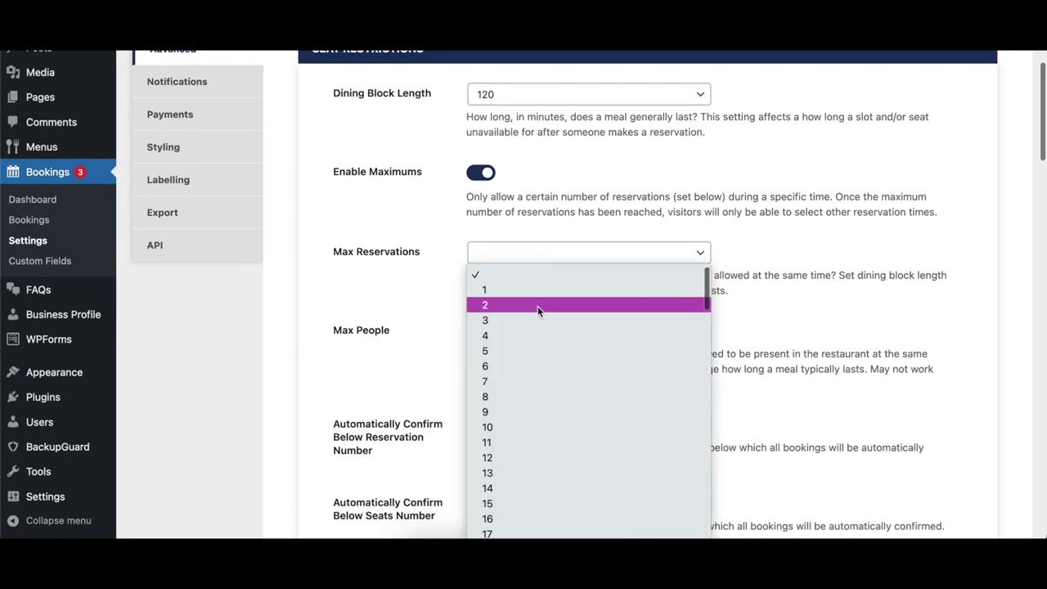
pyautogui.click(537, 306)
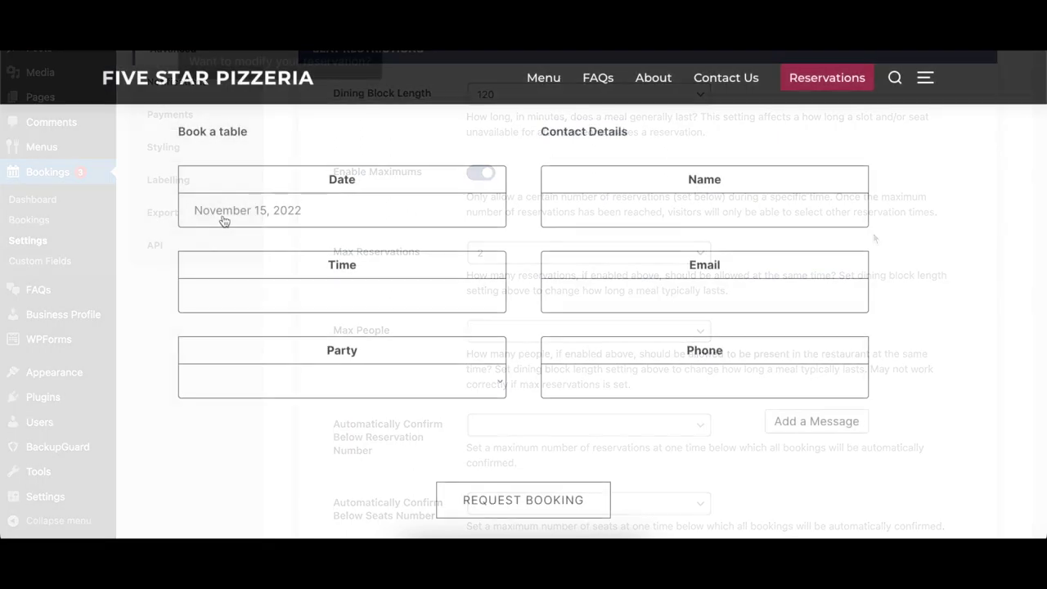
# Pick November 22 on the booking form and review its available times.
pyautogui.click(223, 217)
pyautogui.click(400, 319)
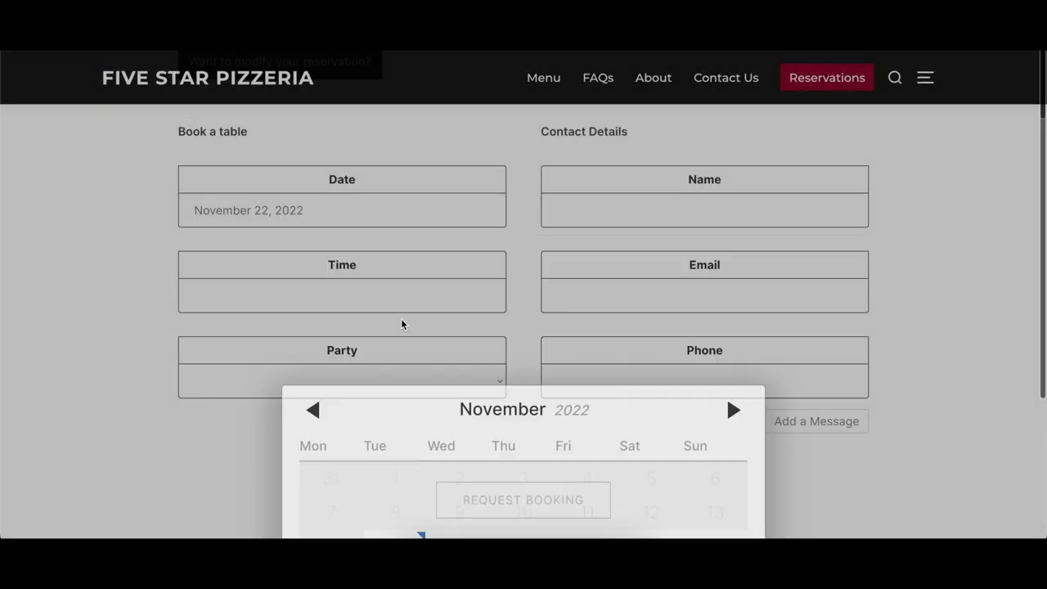
pyautogui.click(355, 301)
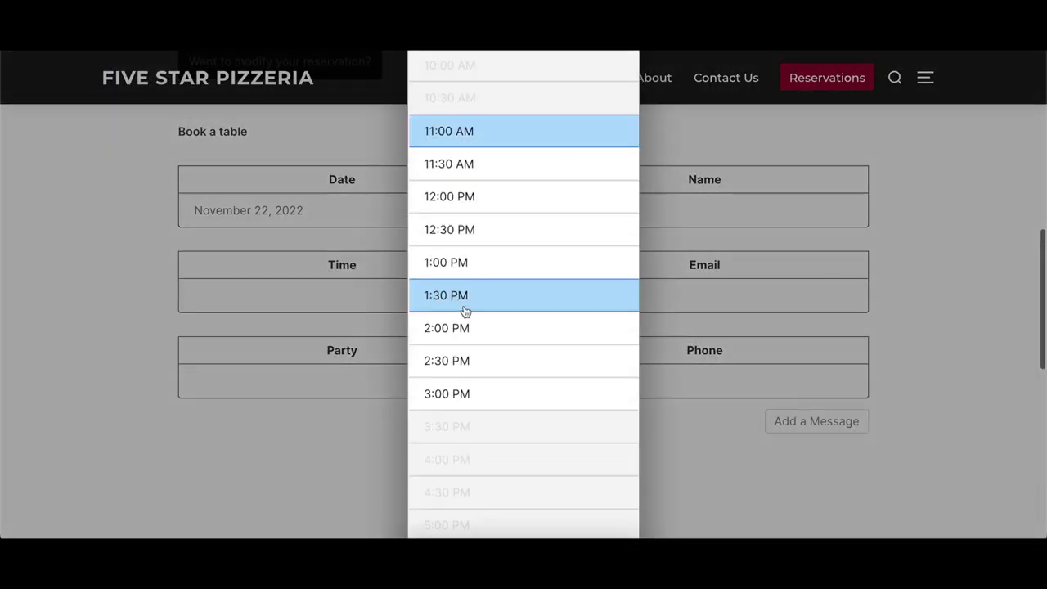
pyautogui.scroll(-3, 464, 308)
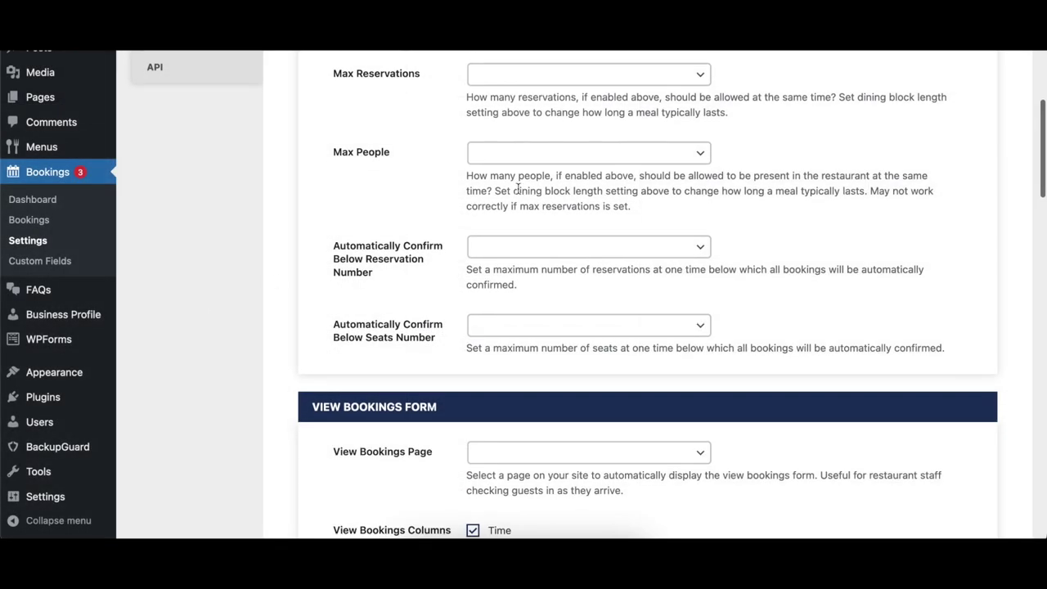
# Set Max People to 10 and check that November 22's 3:30–6:30 PM times become unavailable.
pyautogui.click(539, 159)
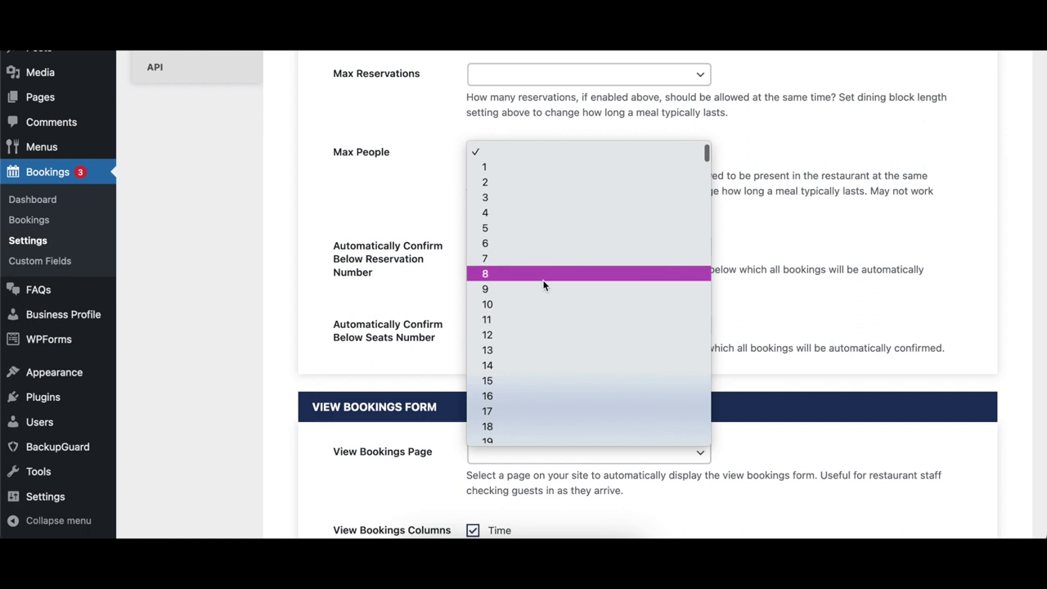
pyautogui.click(542, 303)
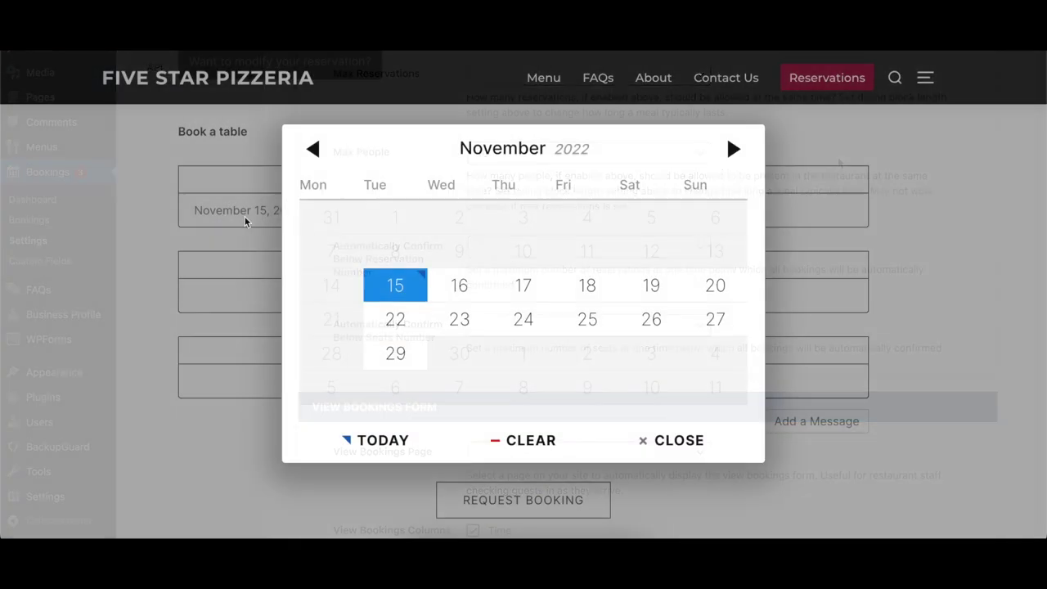
pyautogui.click(395, 319)
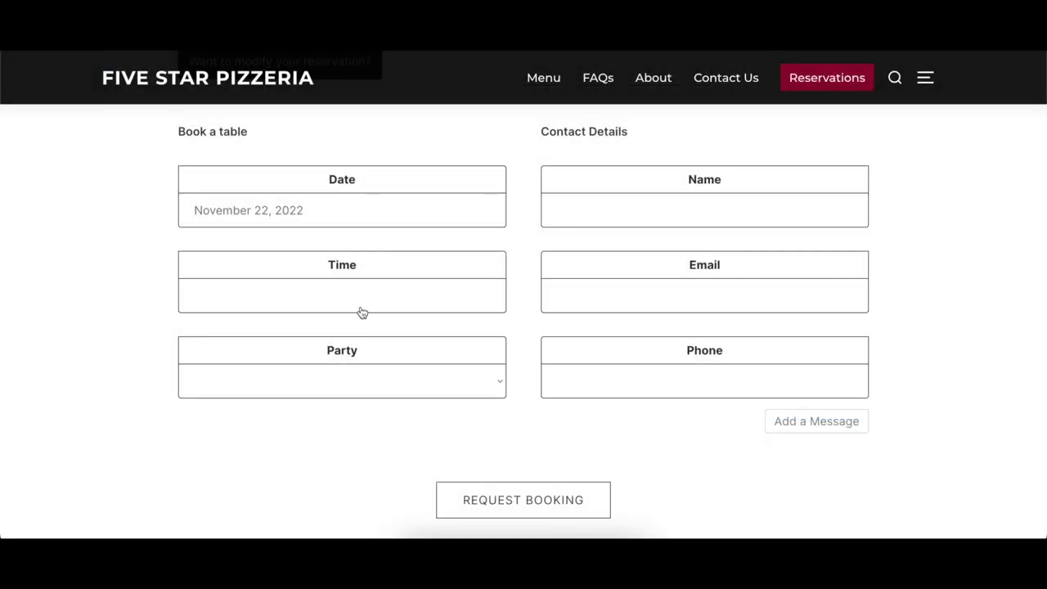
pyautogui.click(356, 303)
pyautogui.scroll(-5, 466, 310)
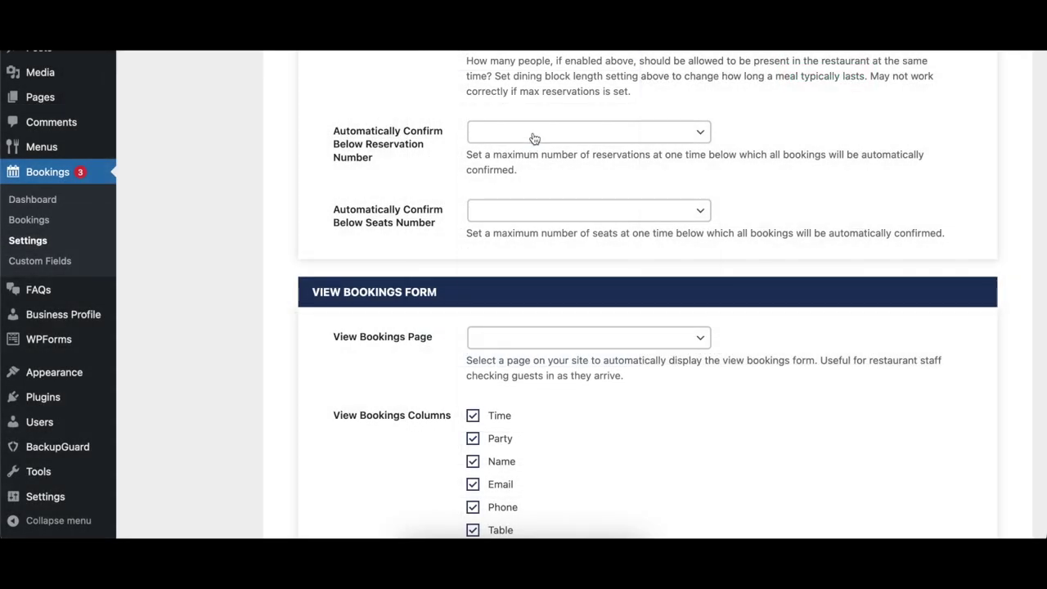
pyautogui.click(532, 136)
# Auto-confirm bookings below 3 reservations and submit a 7:00 PM test booking for 4.
pyautogui.scroll(-3, 551, 176)
pyautogui.scroll(3, 551, 176)
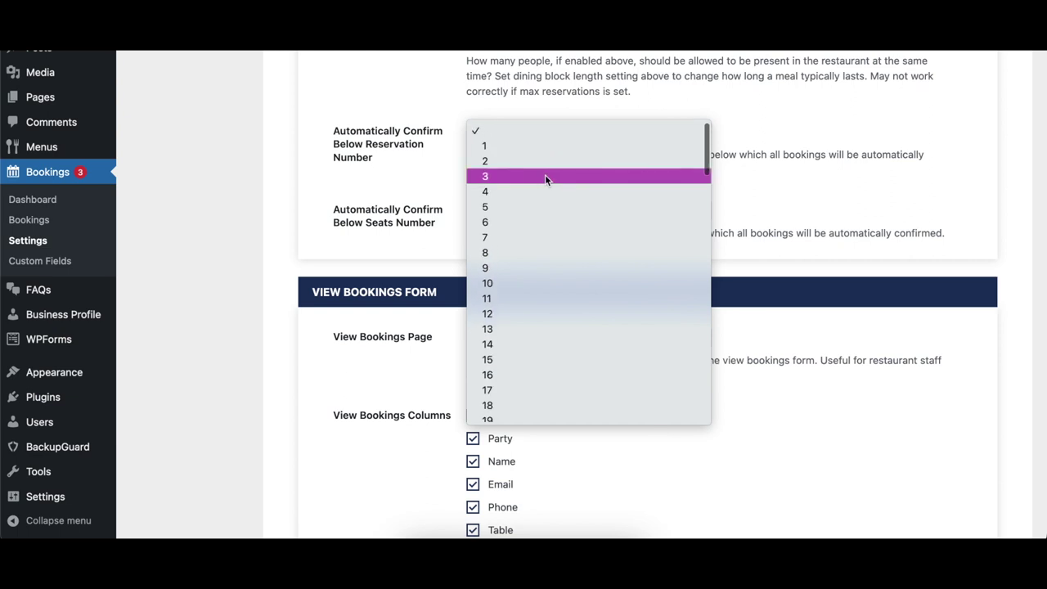
pyautogui.click(547, 176)
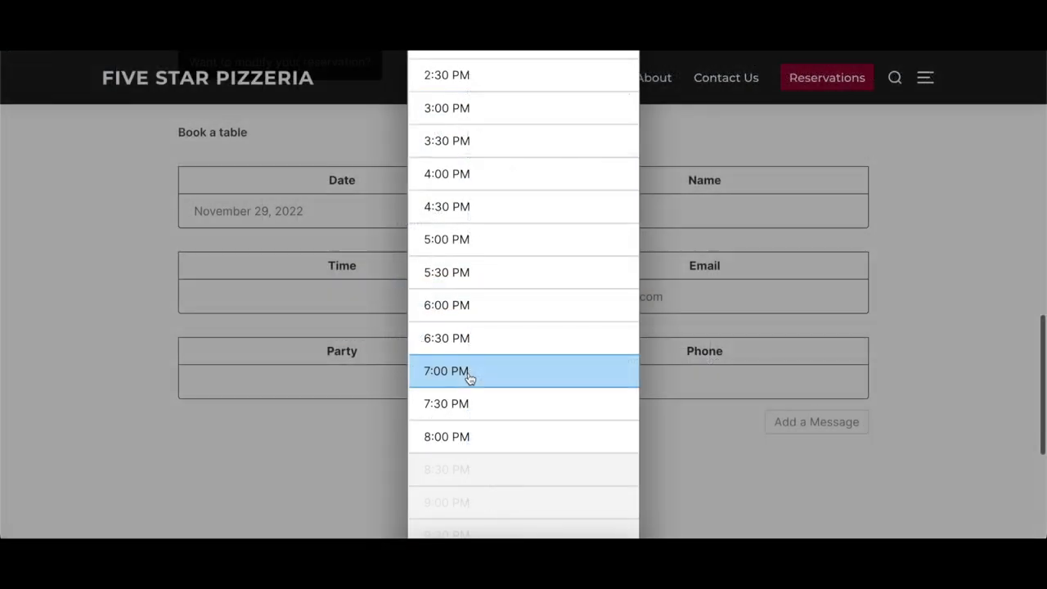
pyautogui.click(467, 373)
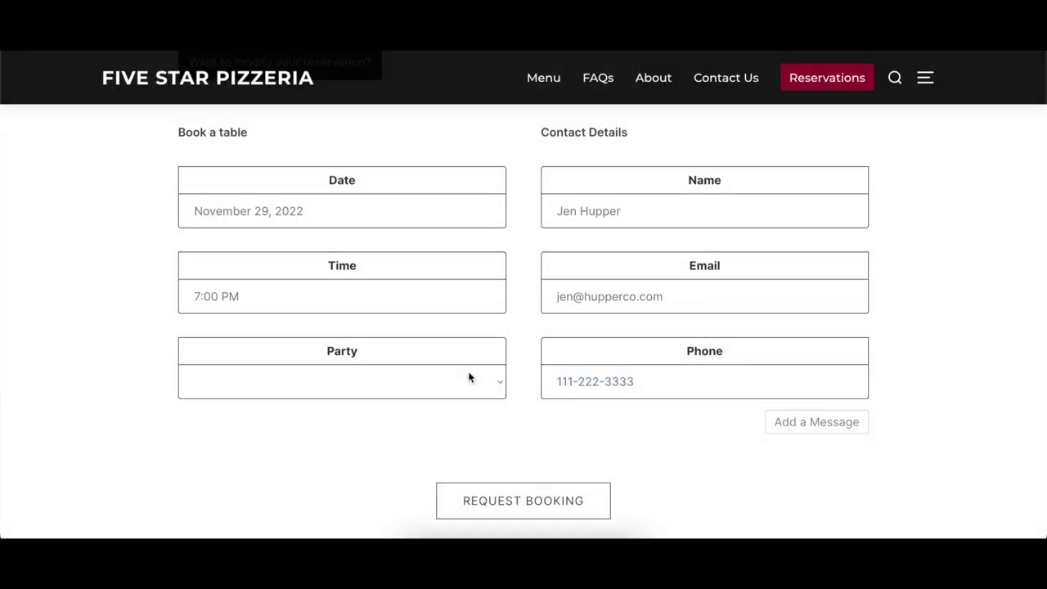
pyautogui.click(410, 392)
pyautogui.click(404, 426)
pyautogui.click(588, 499)
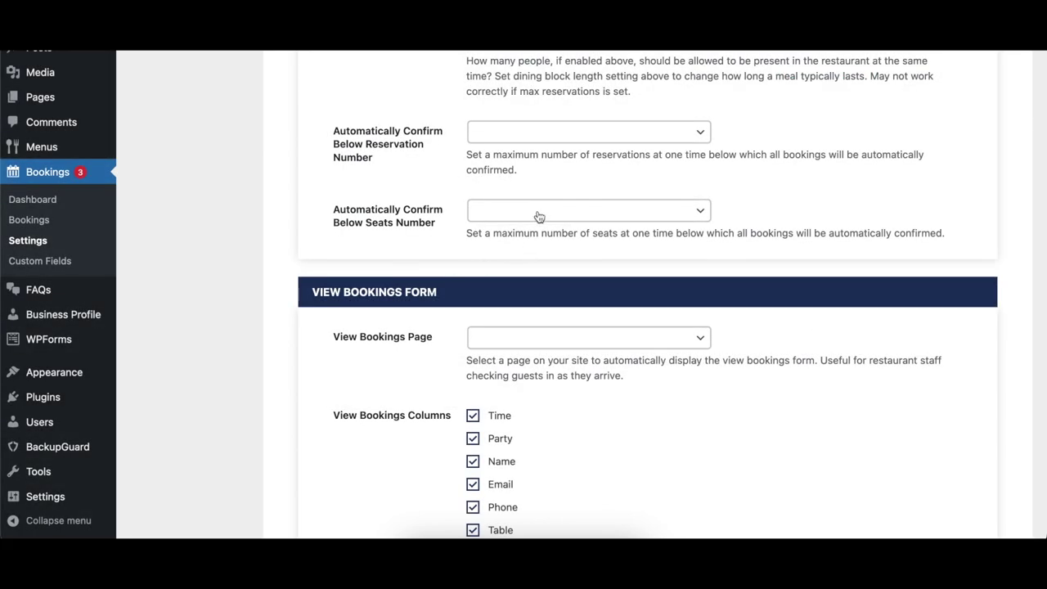
# Auto-confirm bookings below 10 seats and resubmit the party-of-4 test booking.
pyautogui.click(539, 216)
pyautogui.scroll(-5, 591, 305)
pyautogui.scroll(5, 590, 303)
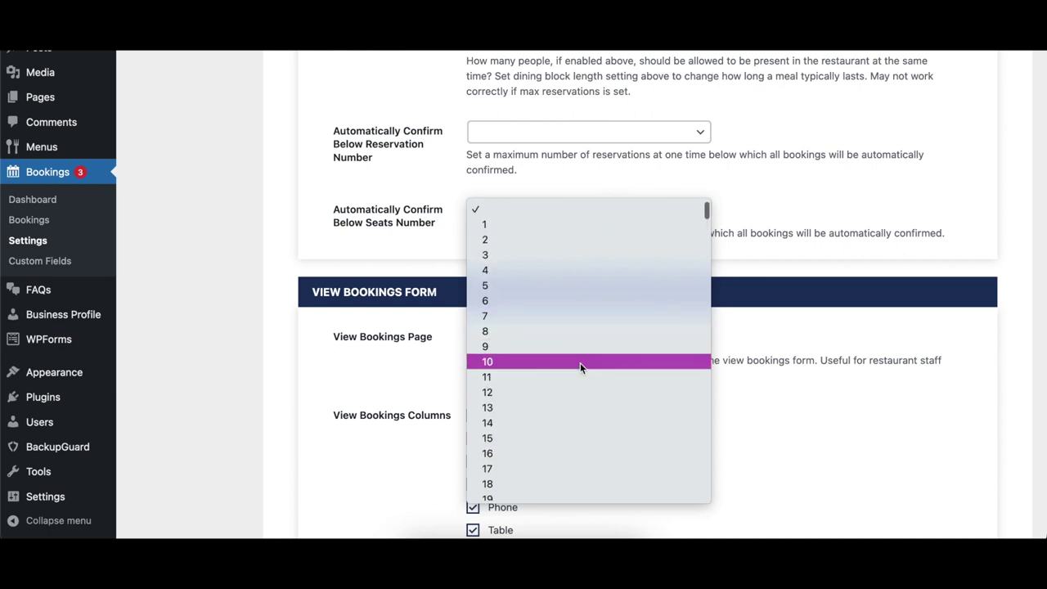
pyautogui.click(580, 363)
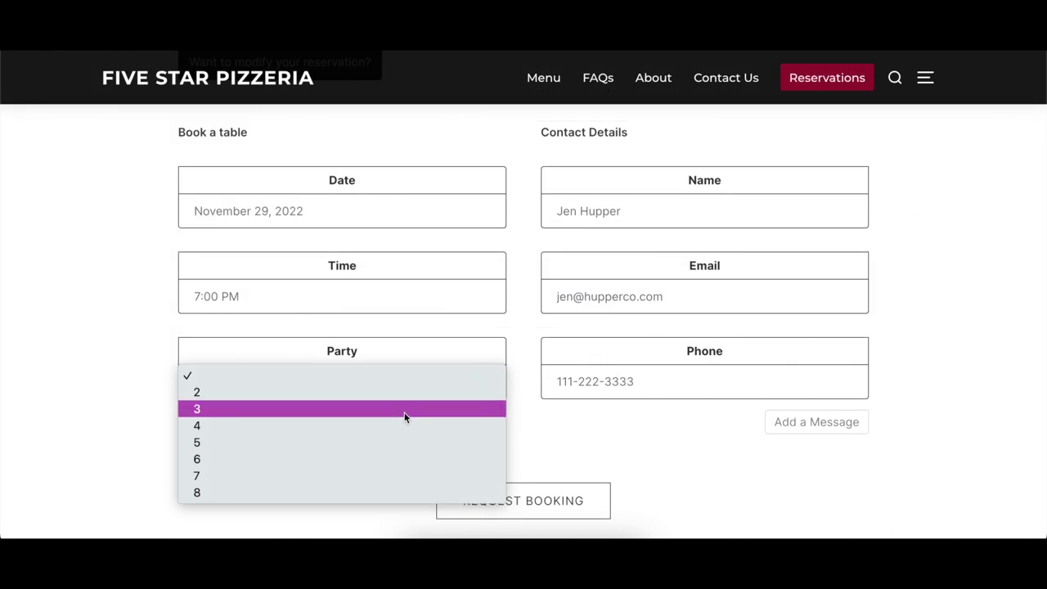
pyautogui.click(404, 427)
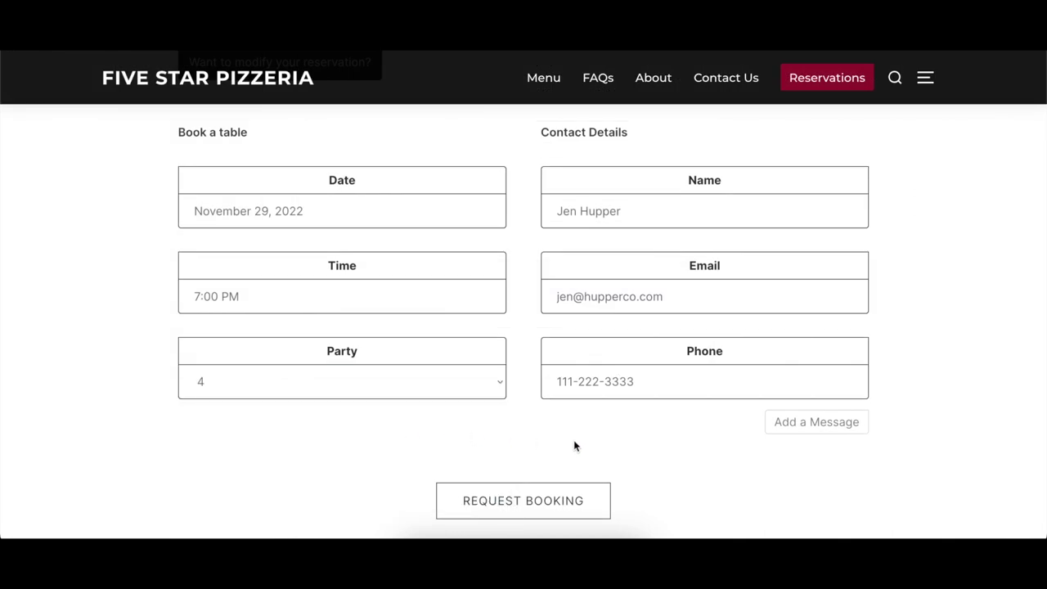
pyautogui.click(589, 503)
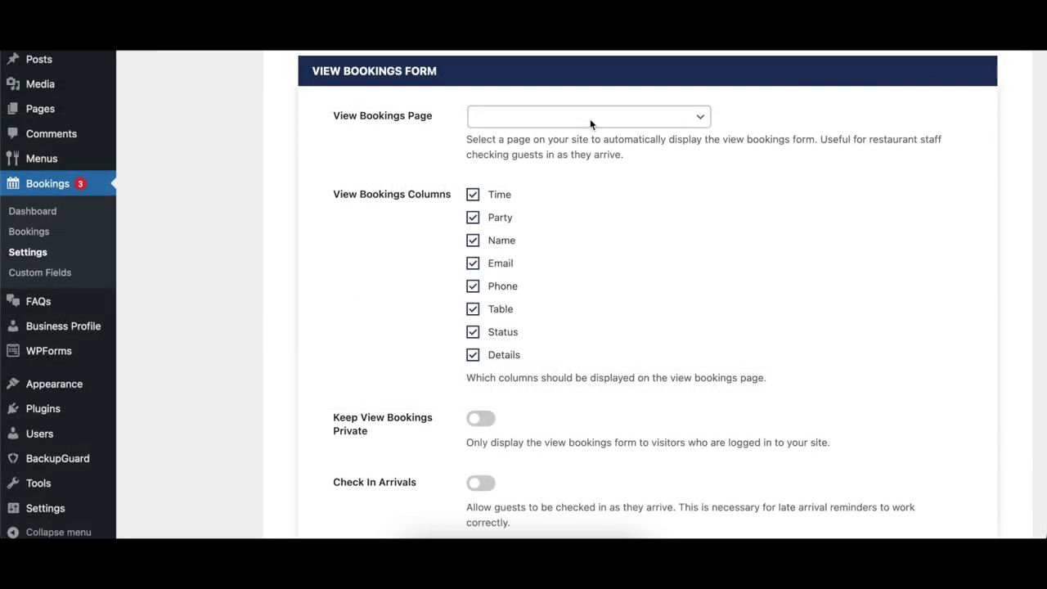
# Use the View Bookings page, show November 17, 2022, and hide the Email and Details columns.
pyautogui.click(590, 118)
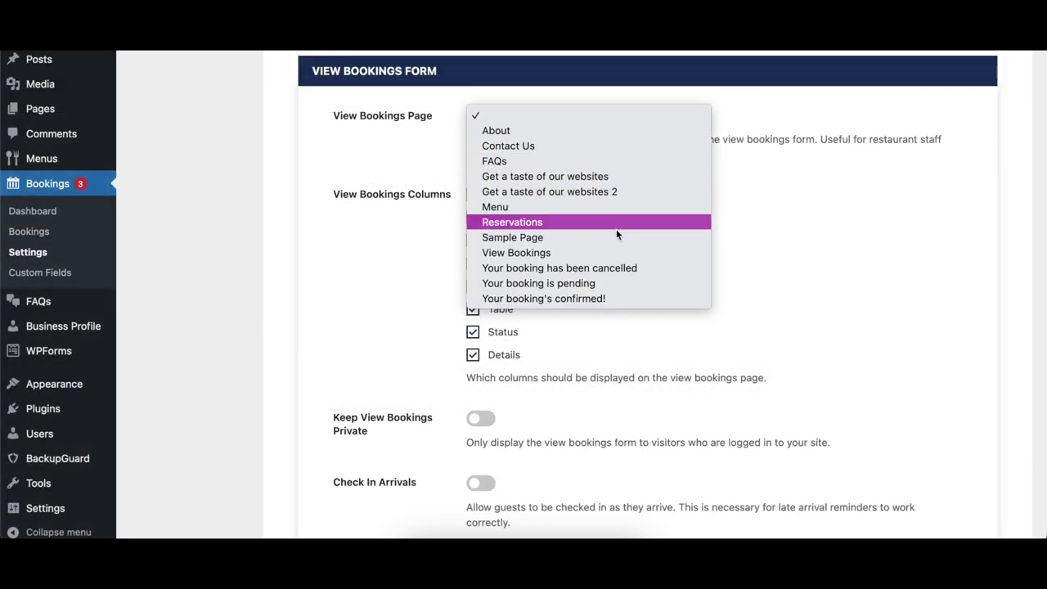
pyautogui.click(620, 253)
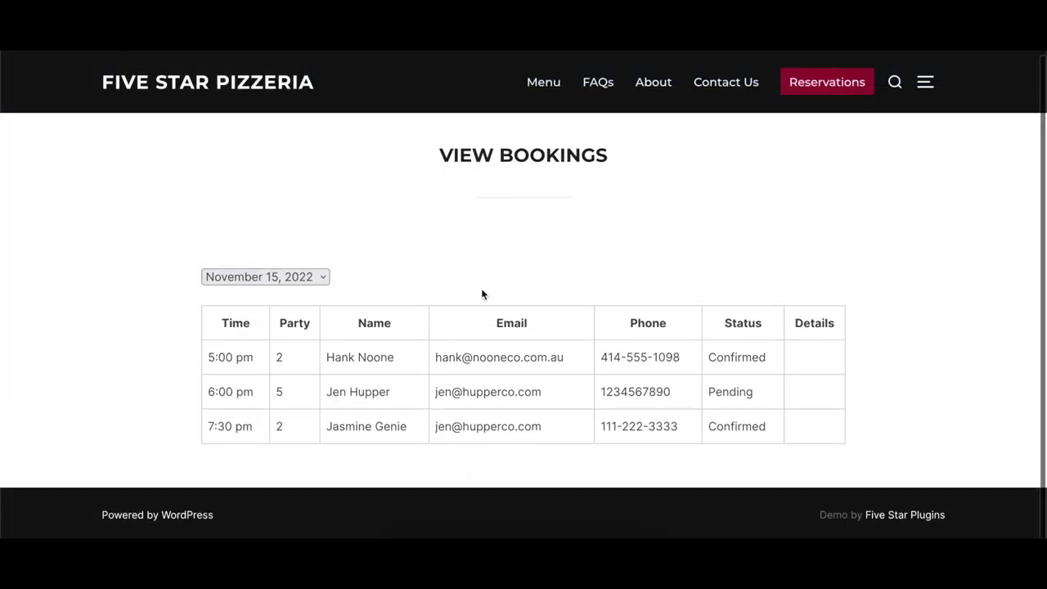
pyautogui.click(316, 278)
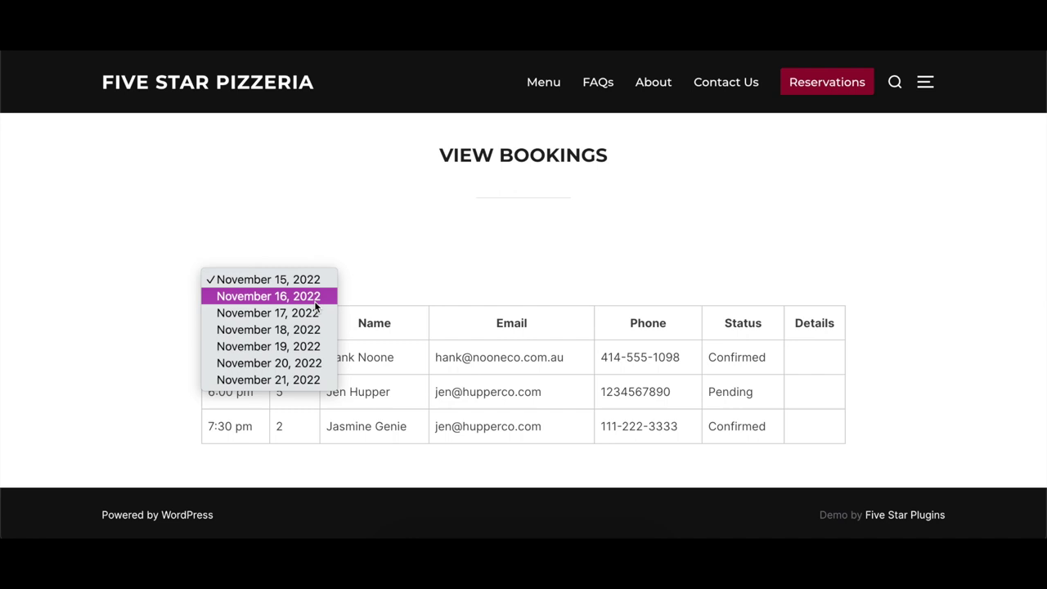
pyautogui.click(316, 317)
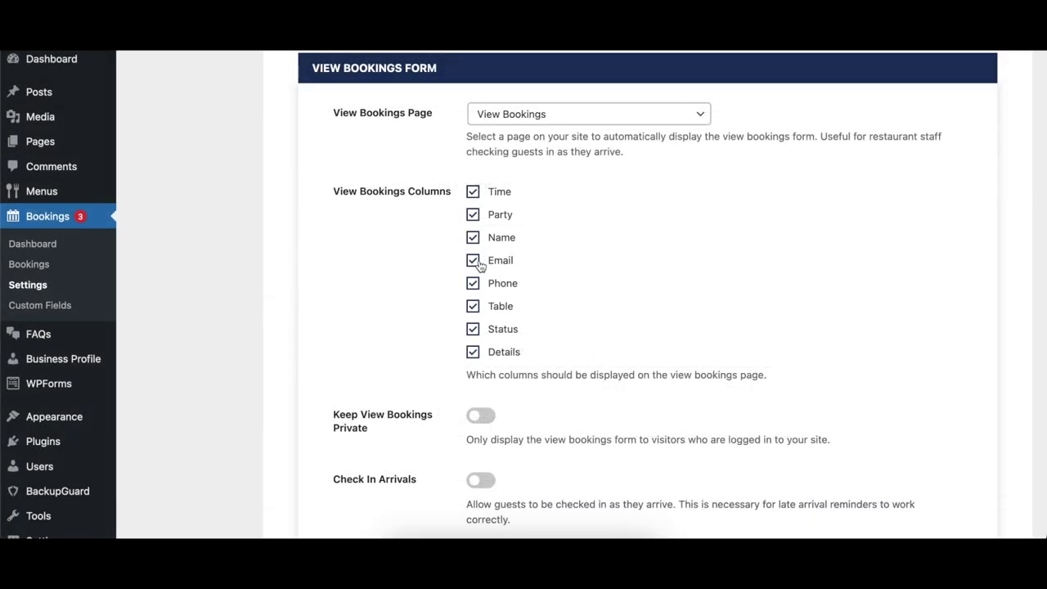
pyautogui.click(473, 260)
pyautogui.click(482, 352)
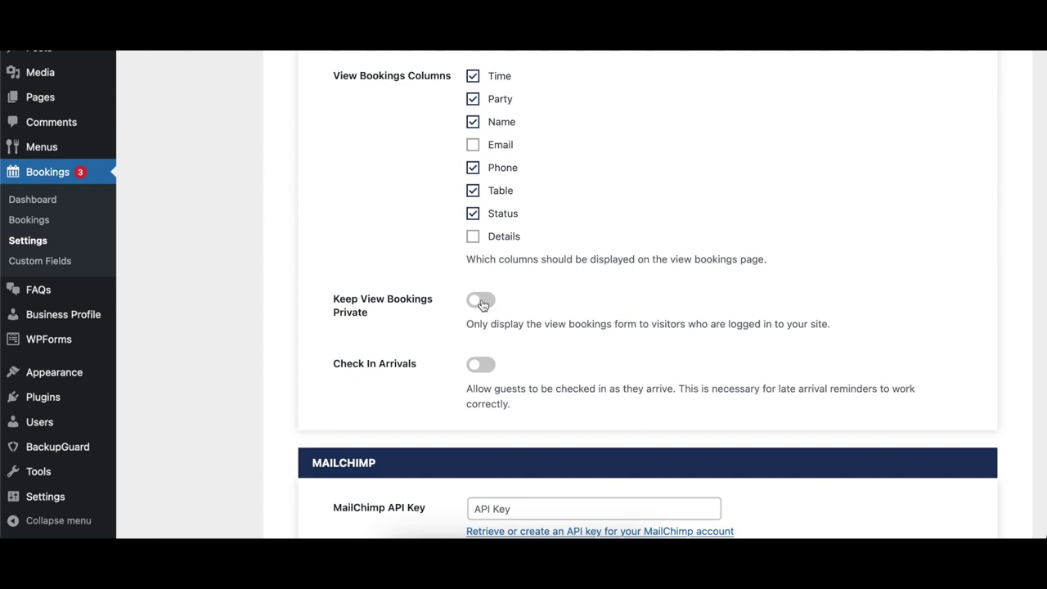
# Keep View Bookings private, enable Check In Arrivals, and mark the 5:00 pm booking Arrived.
pyautogui.click(483, 302)
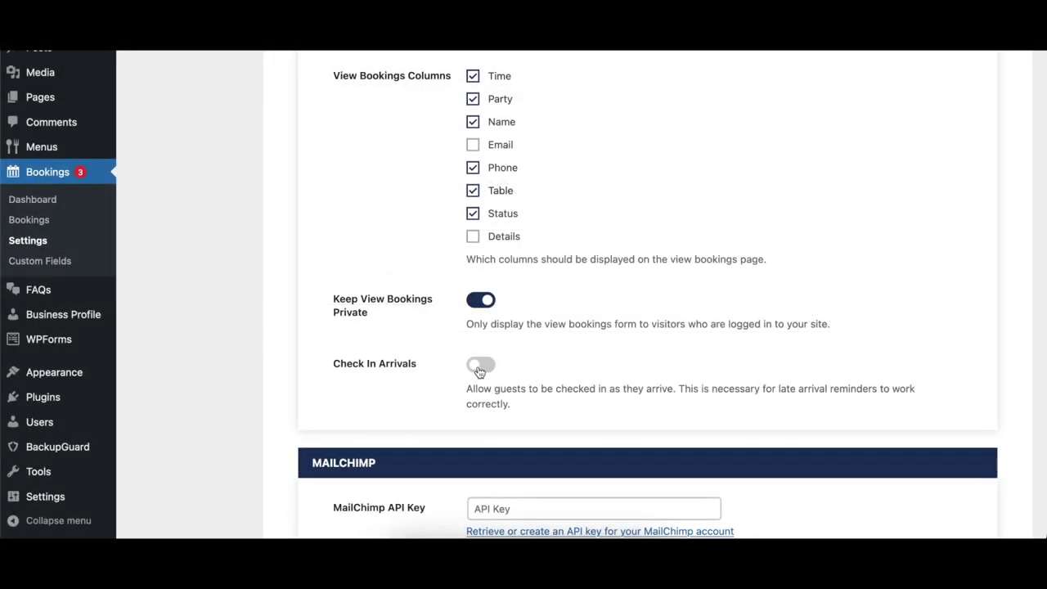
pyautogui.click(480, 368)
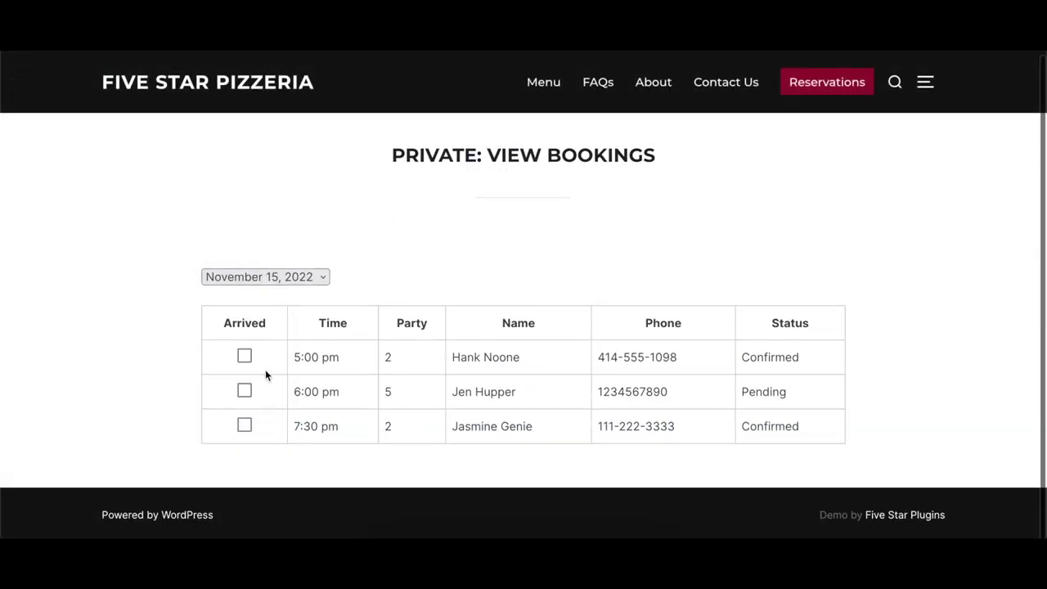
pyautogui.click(245, 356)
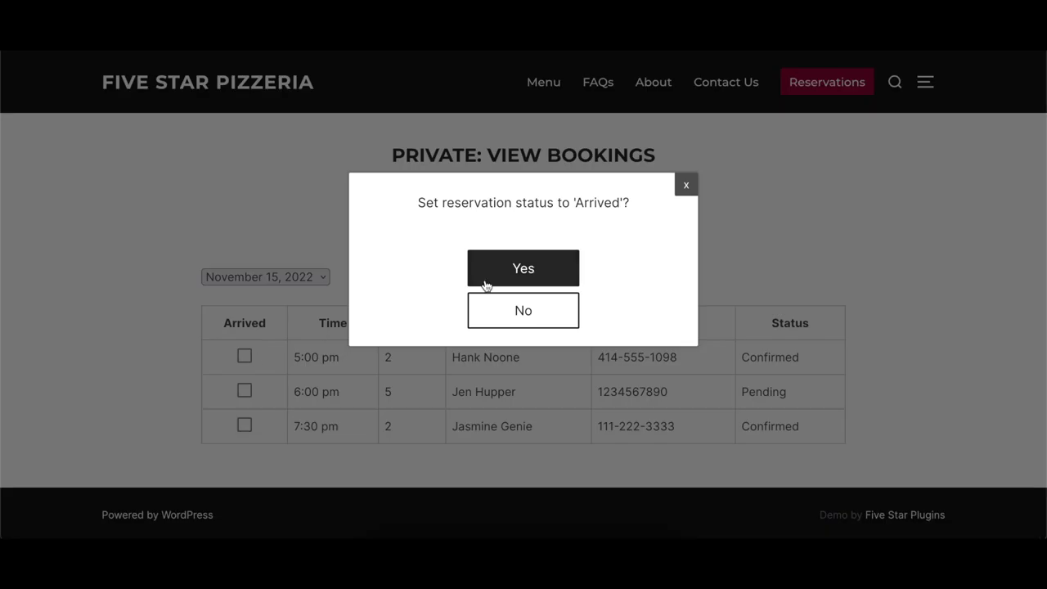
pyautogui.click(522, 269)
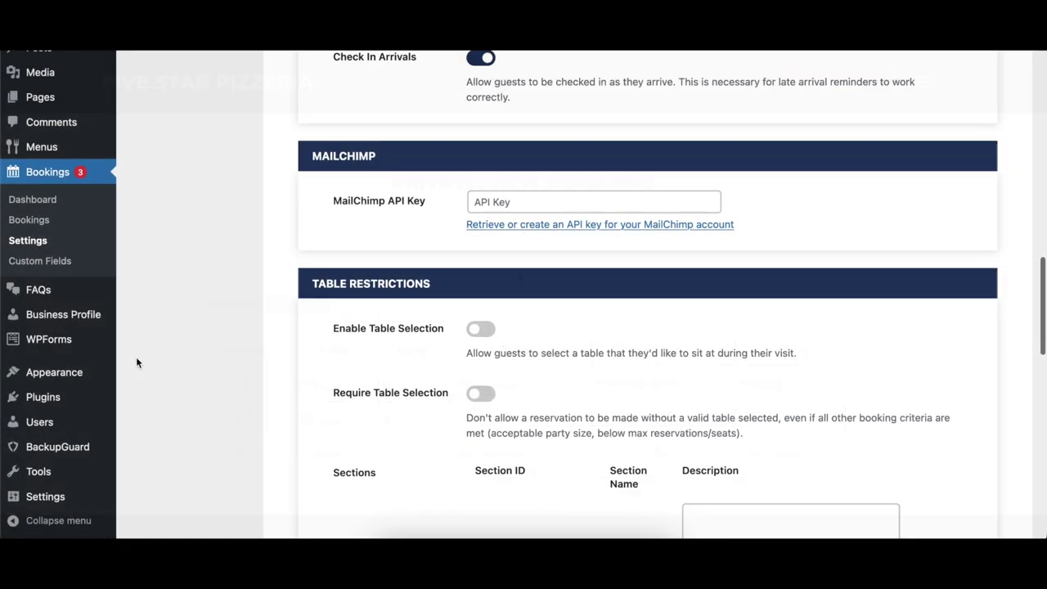
pyautogui.scroll(-1, 466, 260)
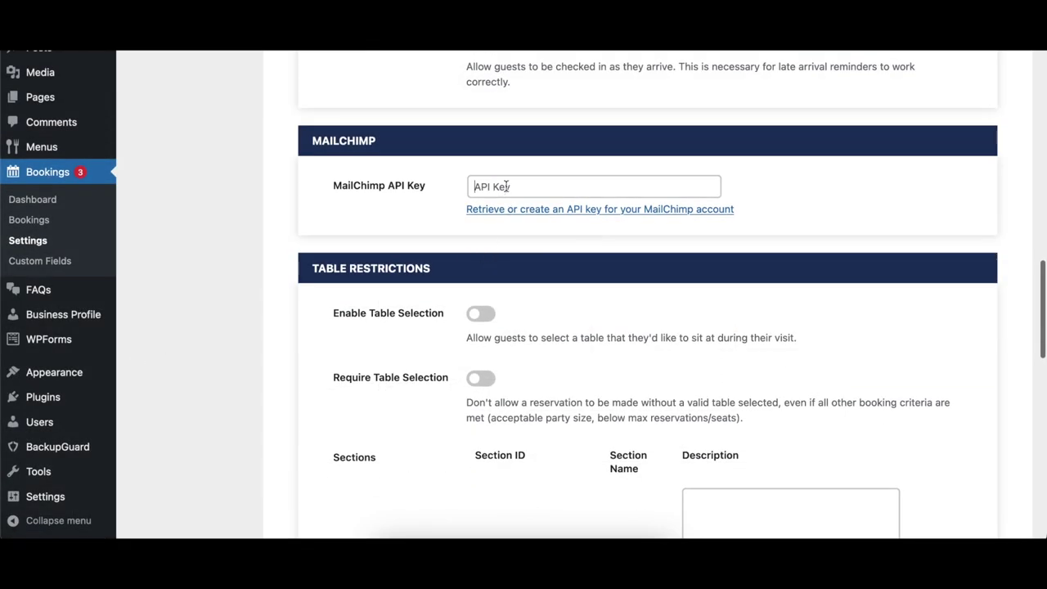
# Paste the MailChimp API key and subscribe new bookings to the Customers audience.
pyautogui.hotkey('ctrl', 'v')
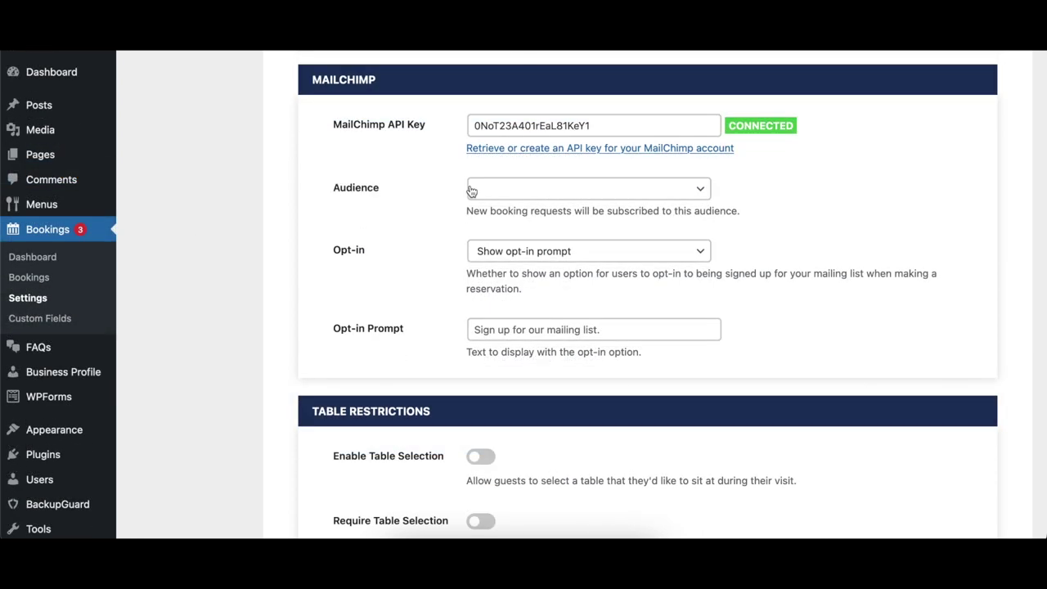
pyautogui.click(484, 188)
pyautogui.click(503, 201)
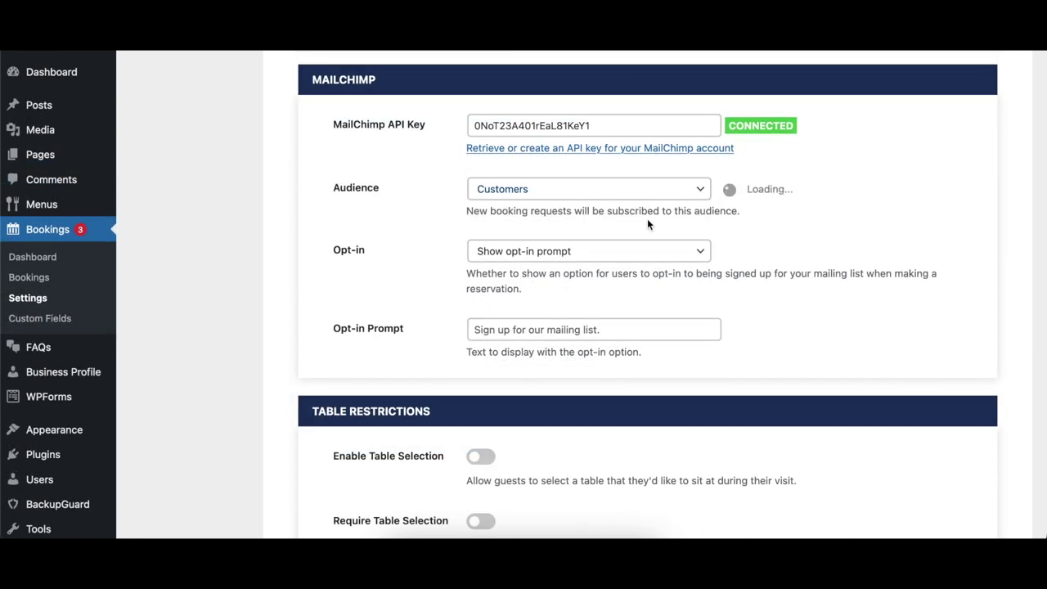
pyautogui.scroll(-2, 710, 229)
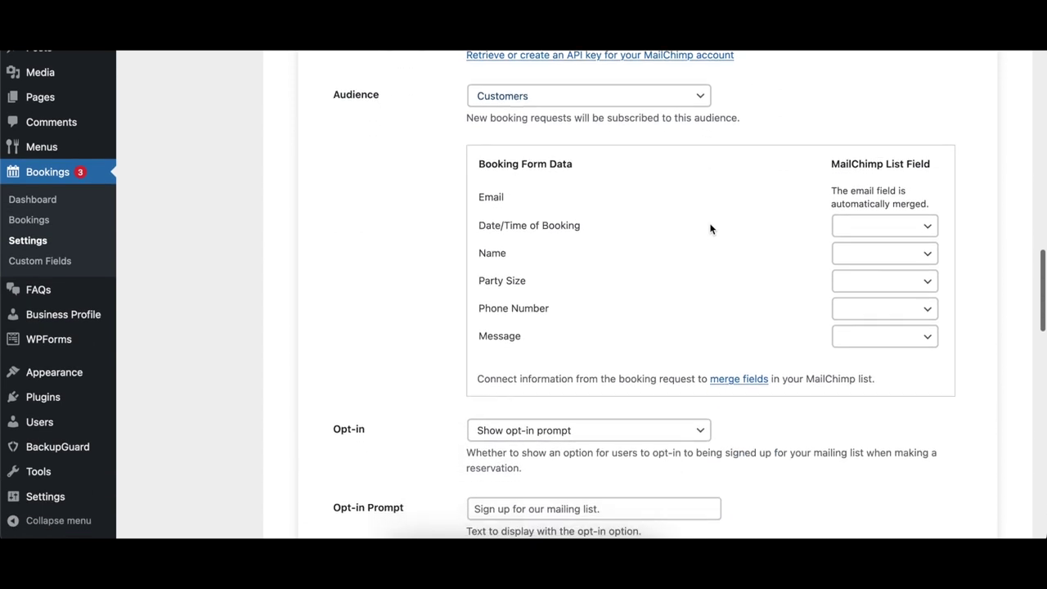
# Set the mailing-list Opt-in to Show opt-in prompt on the booking form.
pyautogui.click(858, 232)
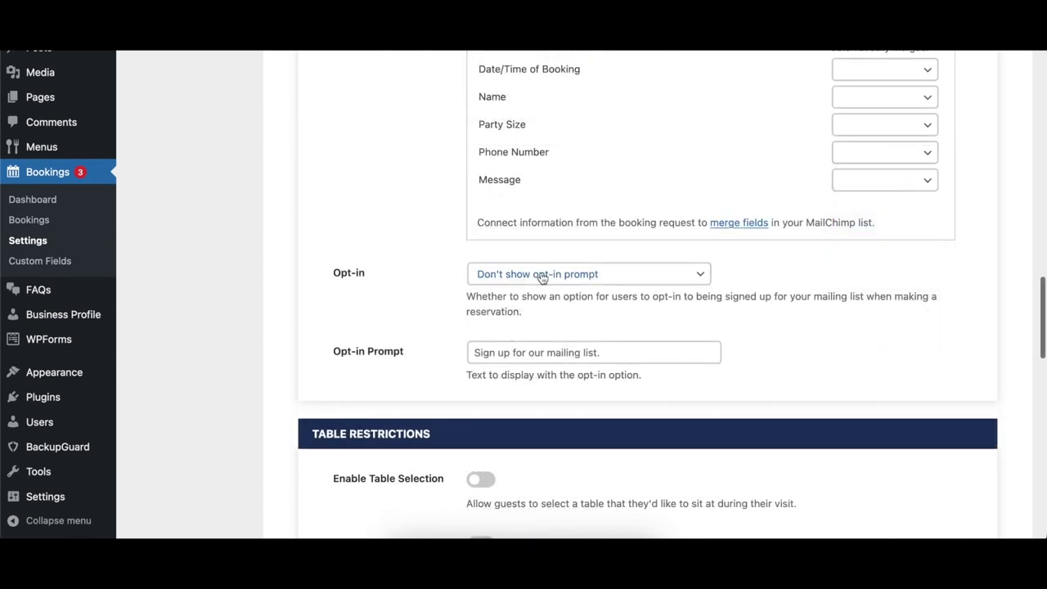
pyautogui.click(541, 273)
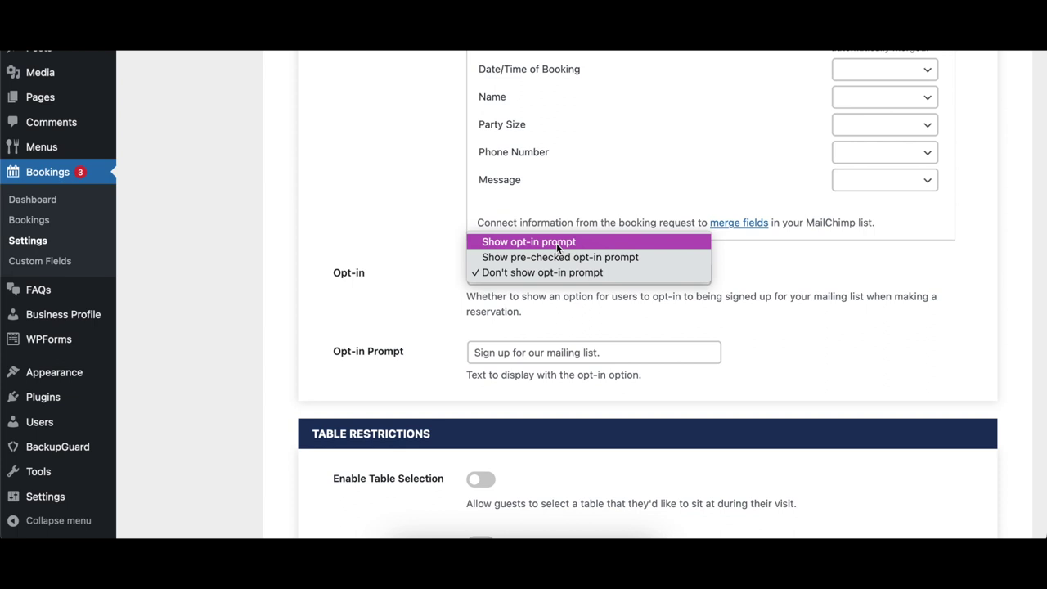
pyautogui.click(556, 242)
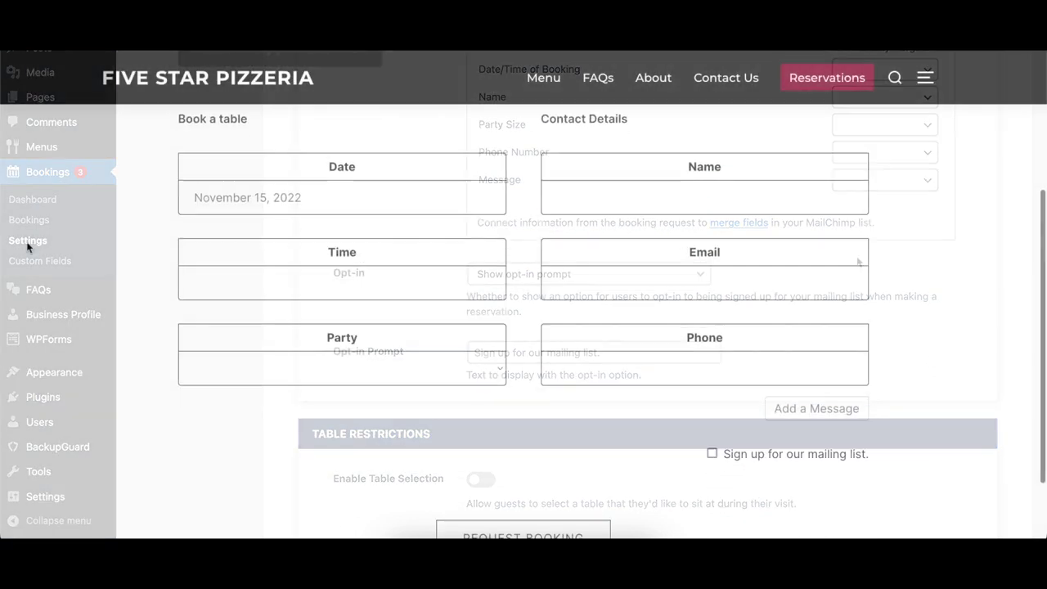
# Test the opt-in checkbox, reword its prompt to 'Join our newsletter', and enable table selection.
pyautogui.scroll(-1, 26, 248)
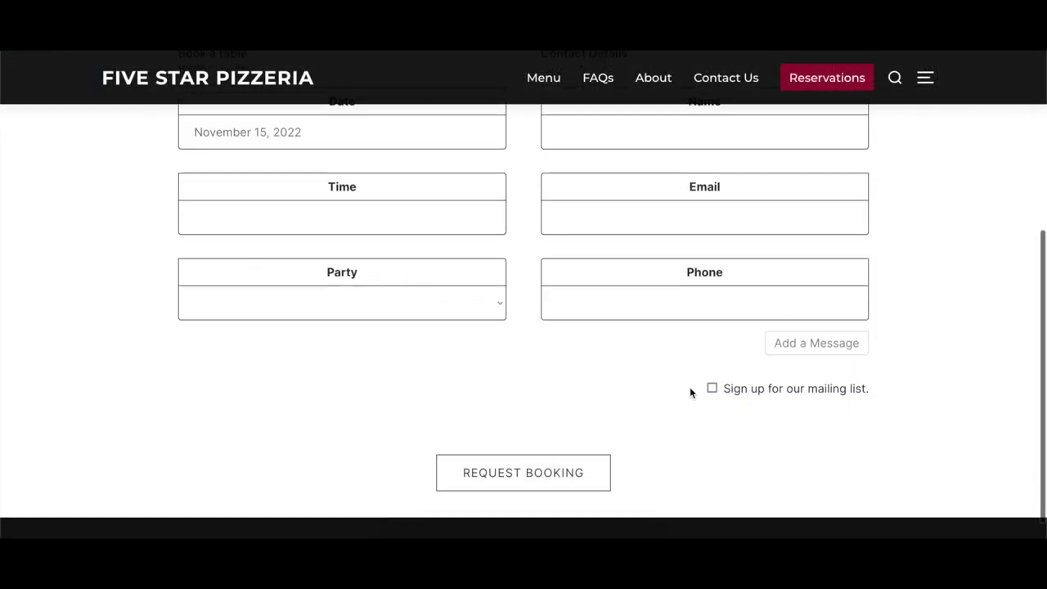
pyautogui.click(712, 389)
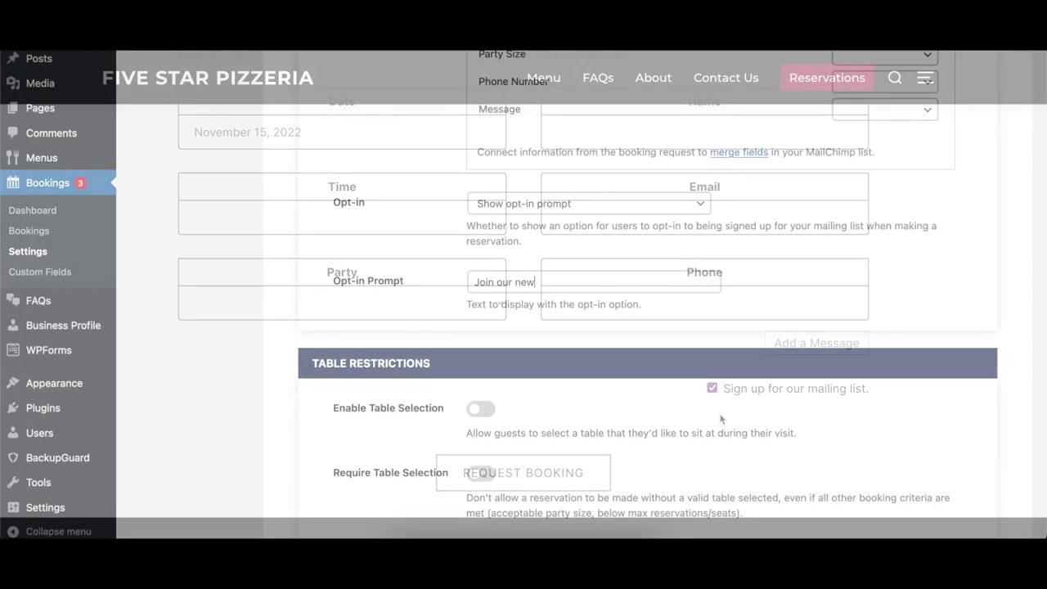
pyautogui.write('sletter')
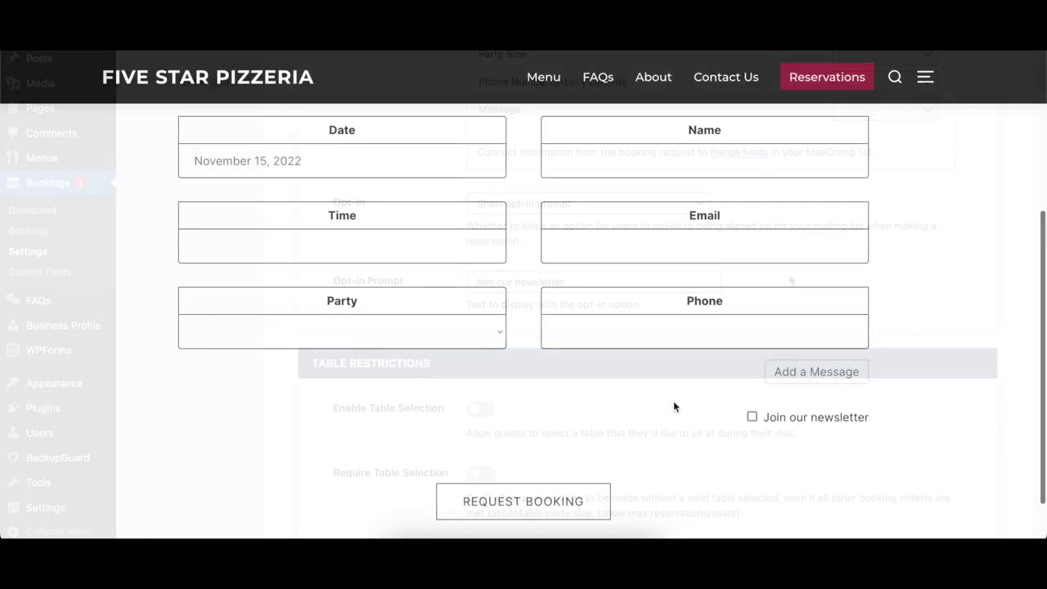
pyautogui.click(752, 419)
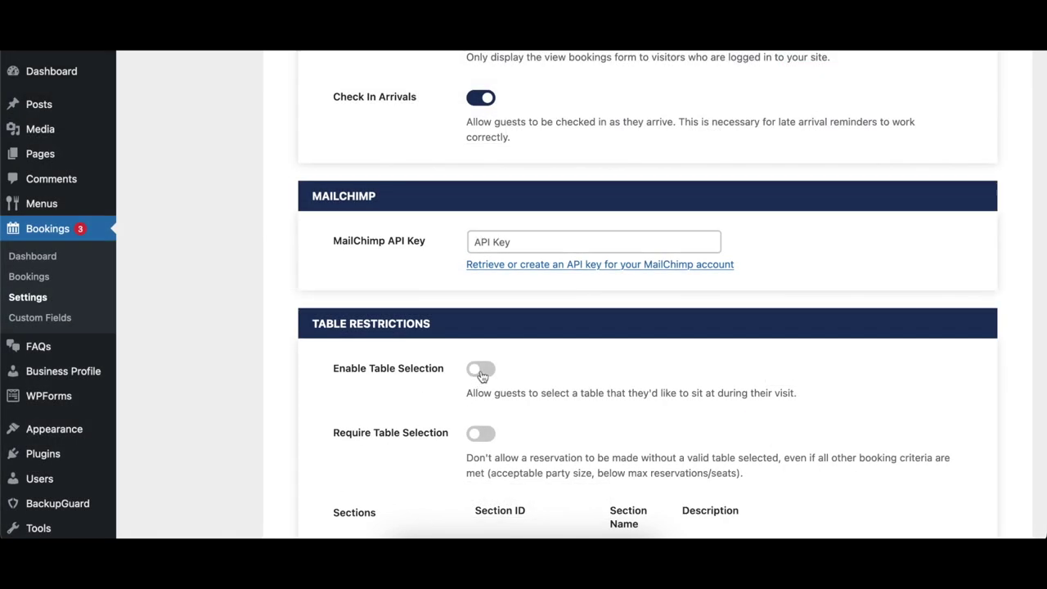
pyautogui.click(482, 376)
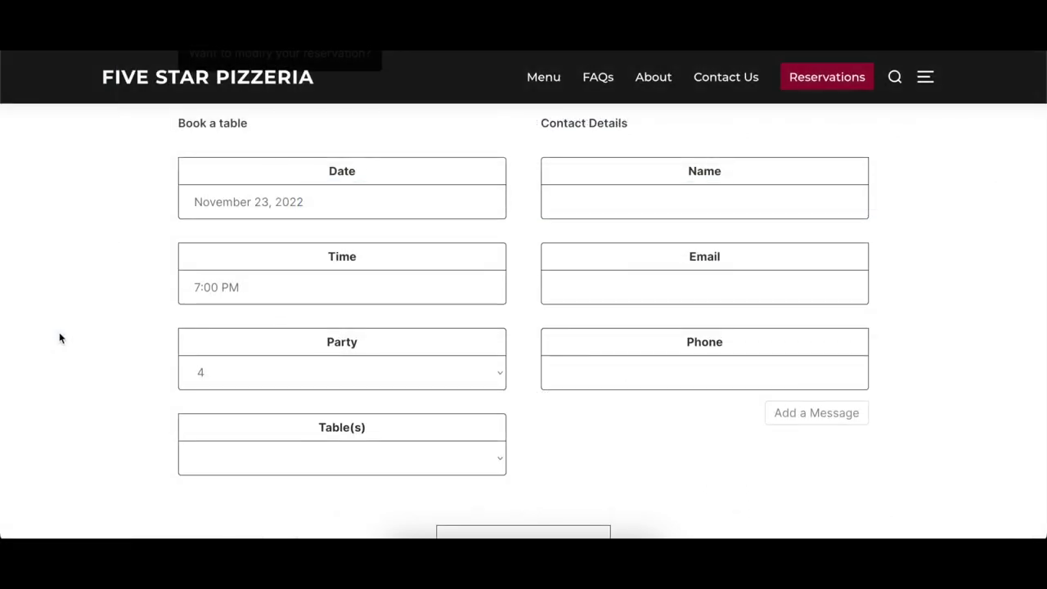
# Choose table 004 – Patio on the booking form, then switch on Require Table Selection.
pyautogui.scroll(-2, 59, 338)
pyautogui.scroll(-1, 59, 338)
pyautogui.click(204, 363)
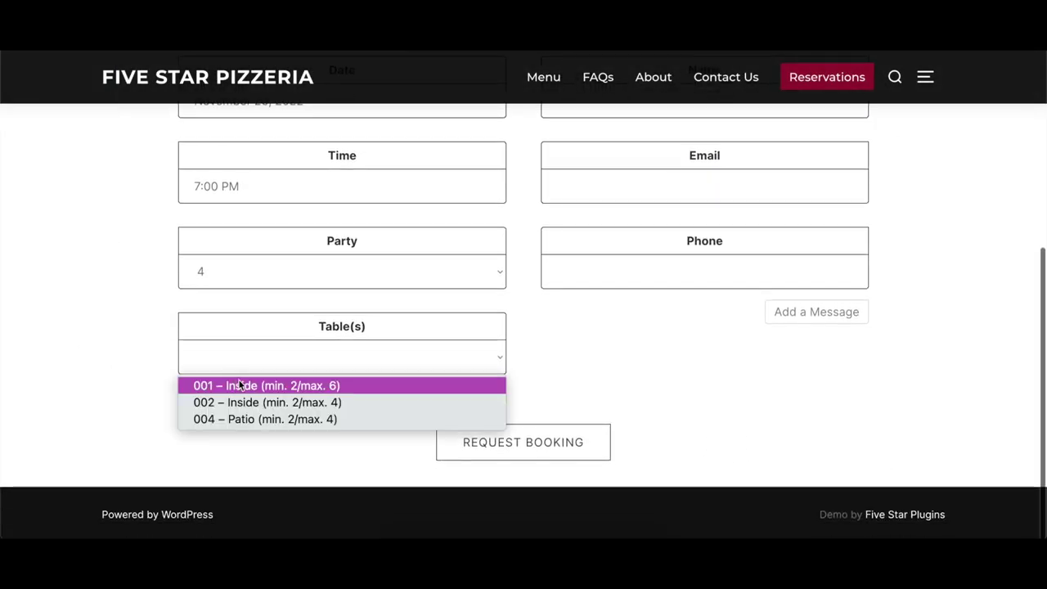
pyautogui.click(258, 420)
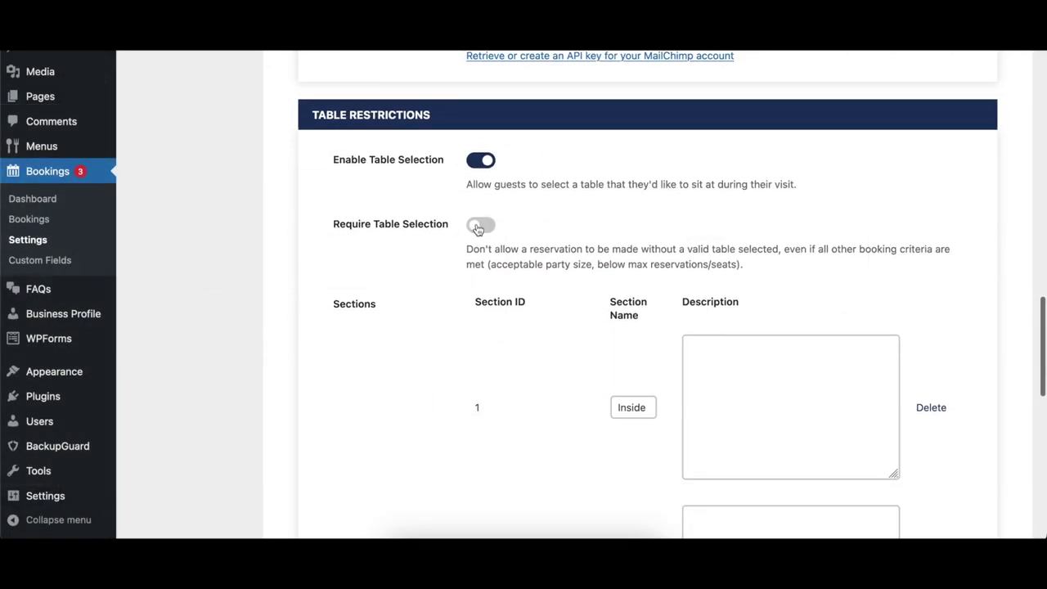
pyautogui.click(481, 226)
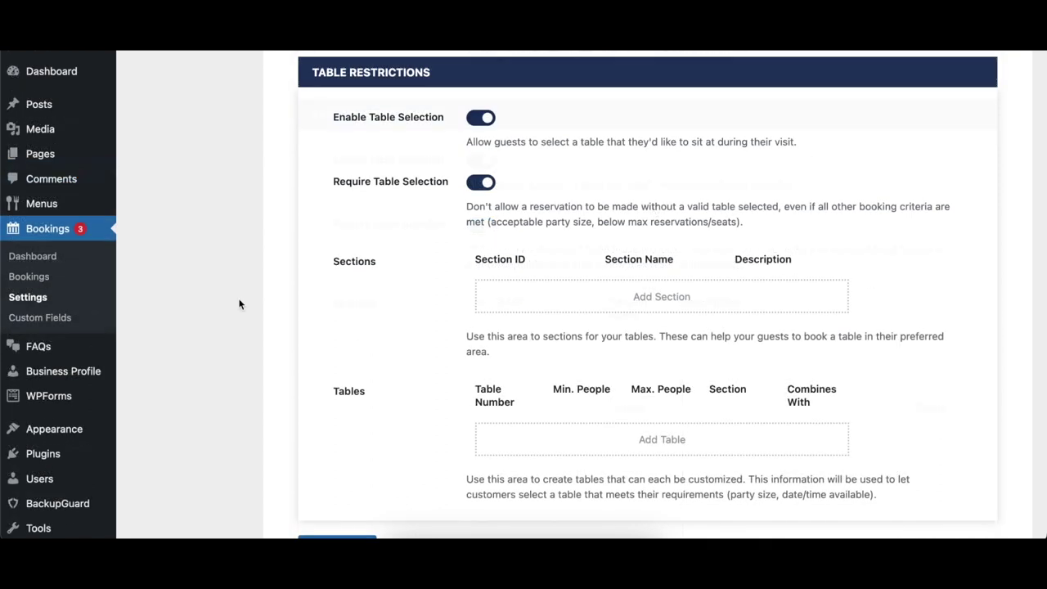
# Add a first table section named Inside.
pyautogui.scroll(-2, 239, 301)
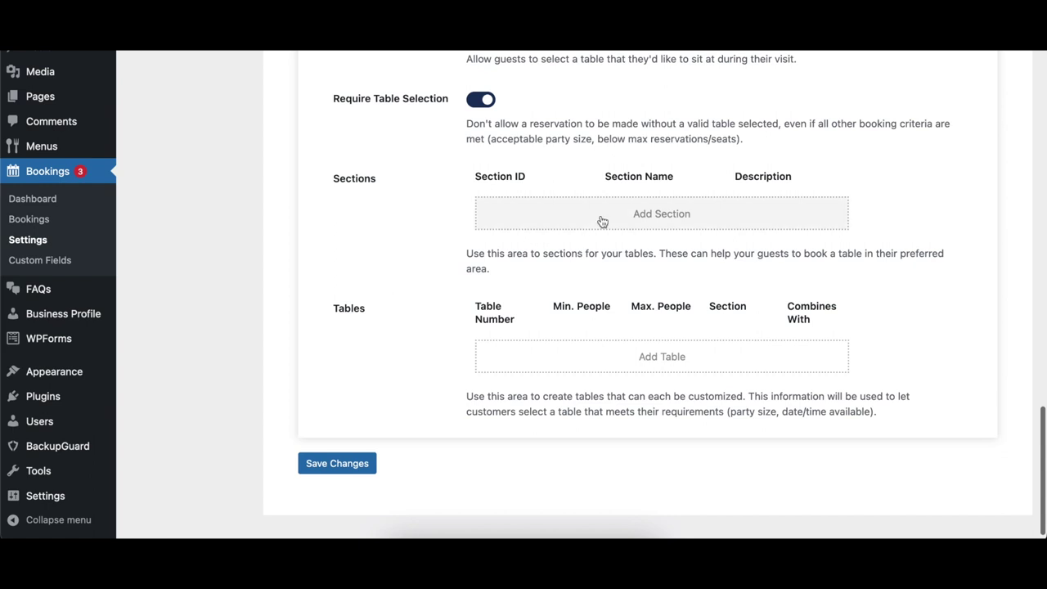
pyautogui.click(601, 218)
pyautogui.scroll(-1, 602, 220)
pyautogui.click(631, 235)
pyautogui.write('Inside')
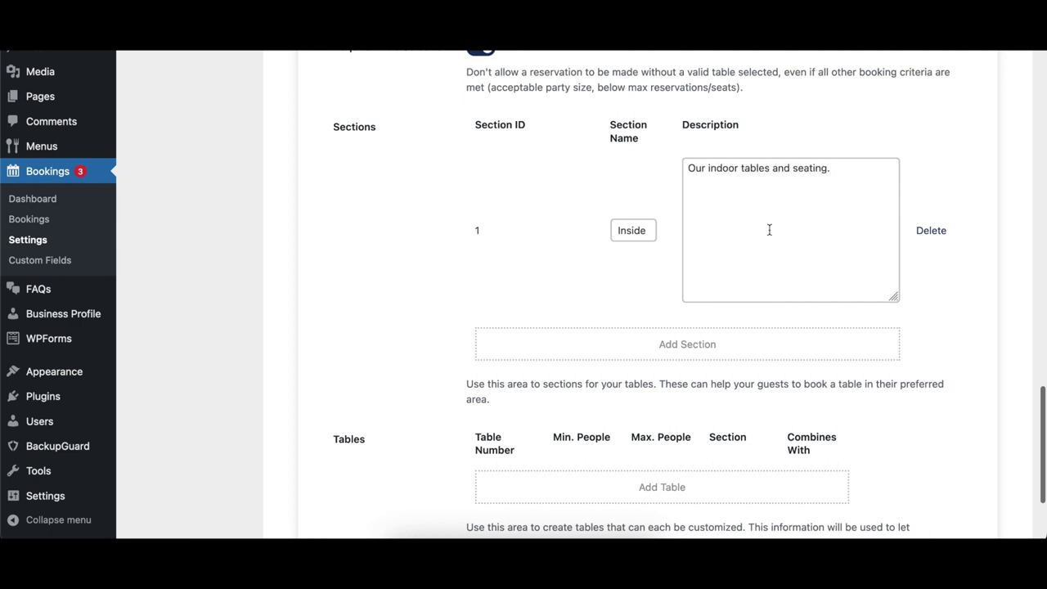
# Add a second table section named Patio for the outdoor terrace.
pyautogui.scroll(-1, 736, 262)
pyautogui.click(716, 292)
pyautogui.scroll(-2, 695, 295)
pyautogui.write('Patio')
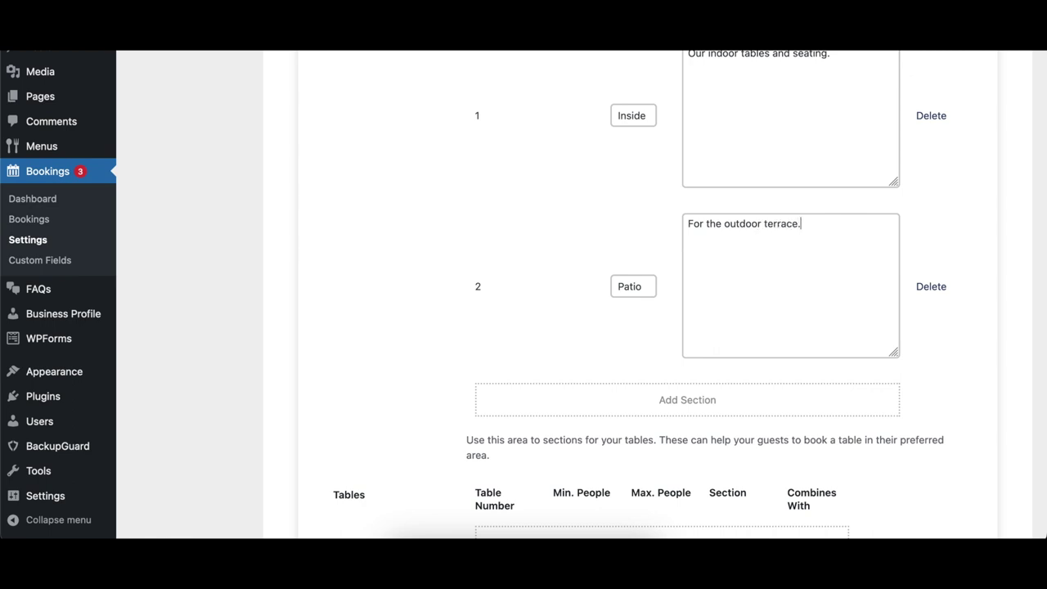
pyautogui.scroll(-1, 760, 300)
pyautogui.scroll(-3, 760, 300)
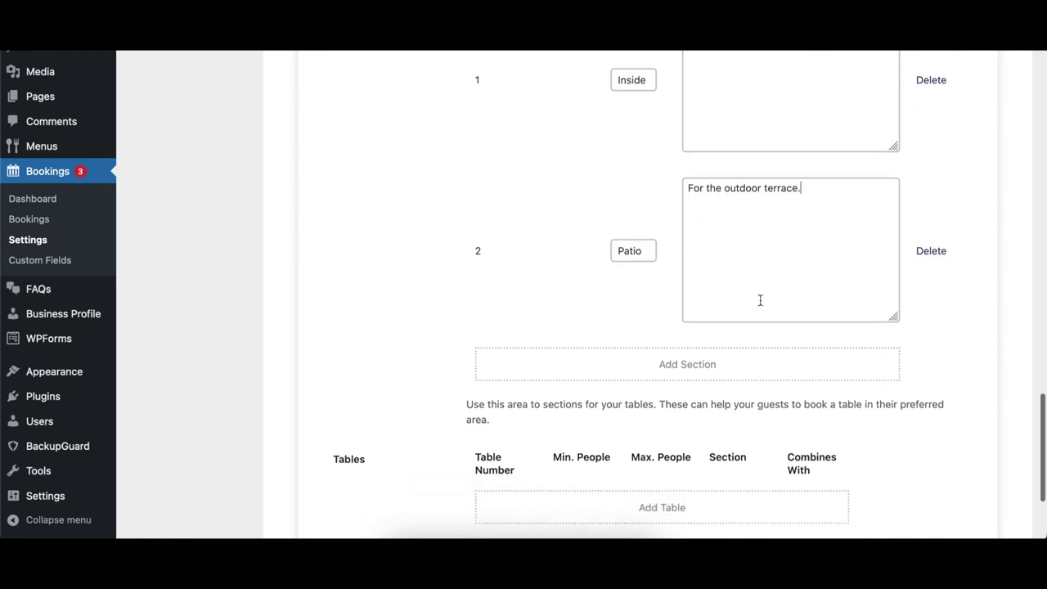
pyautogui.scroll(-3, 165, 365)
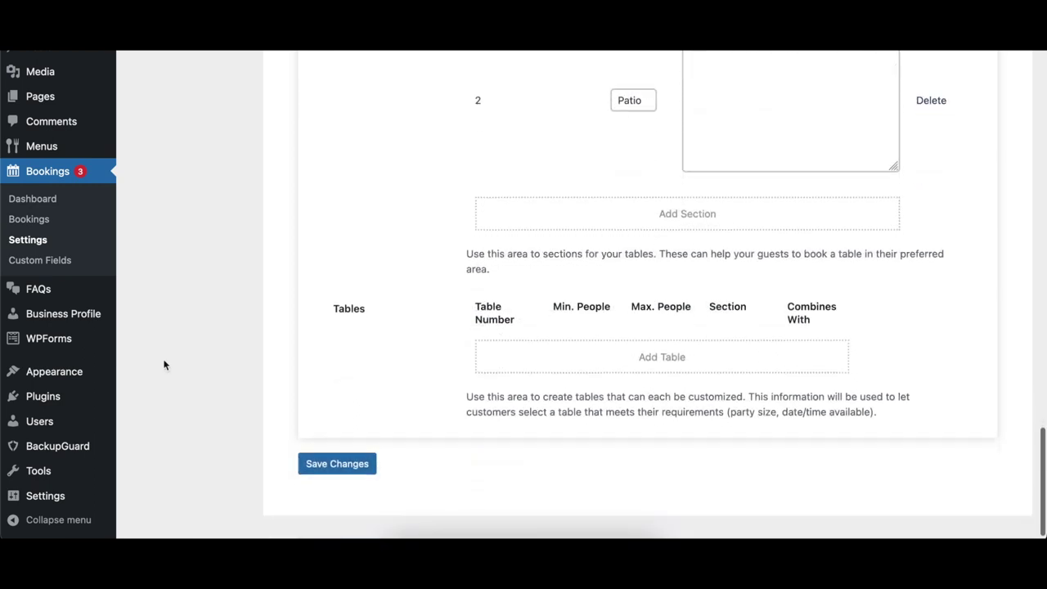
# Add table 001 in the Inside section, seating 2 to 8 people.
pyautogui.click(577, 347)
pyautogui.click(503, 330)
pyautogui.write('001')
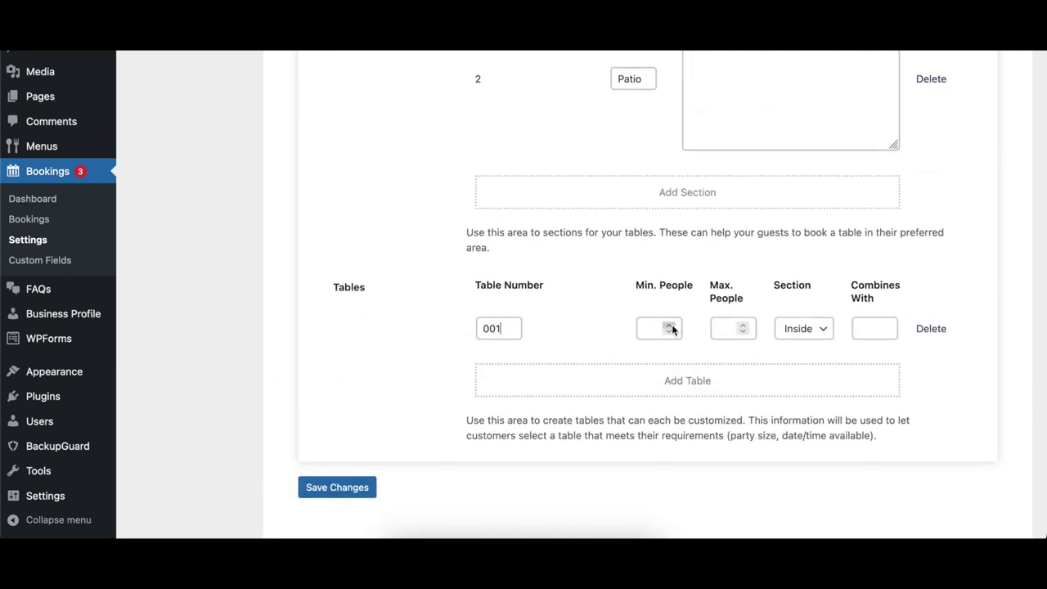
pyautogui.click(744, 326)
pyautogui.click(744, 325)
pyautogui.click(743, 326)
pyautogui.click(744, 326)
pyautogui.click(744, 326)
pyautogui.click(743, 325)
pyautogui.click(744, 326)
pyautogui.click(743, 326)
pyautogui.click(801, 329)
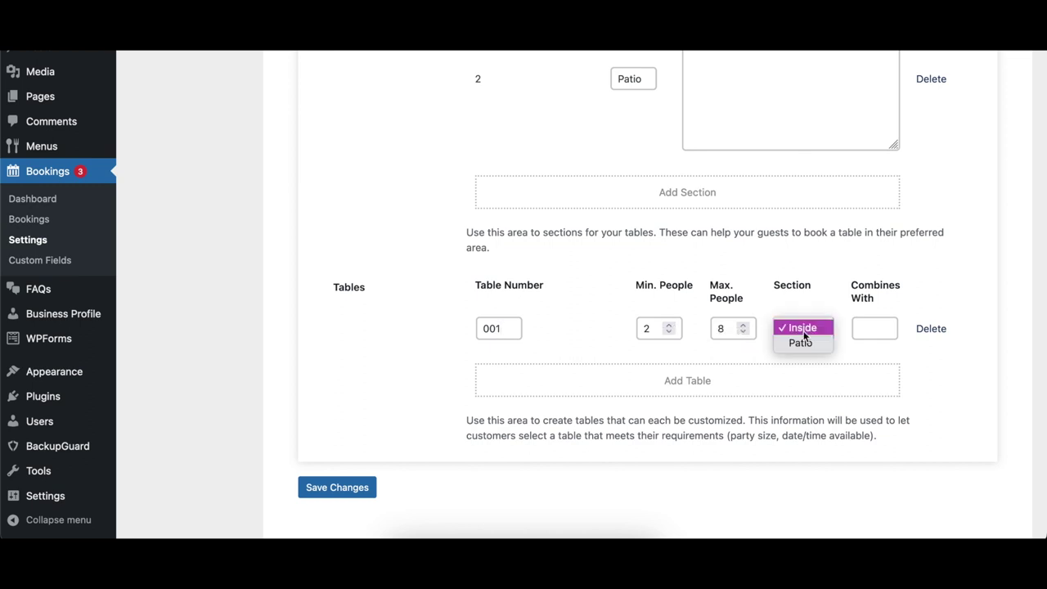
pyautogui.click(803, 327)
# Add table 002 in the Inside section for 2–4 people, combining with table 001.
pyautogui.click(718, 393)
pyautogui.click(503, 376)
pyautogui.write('002')
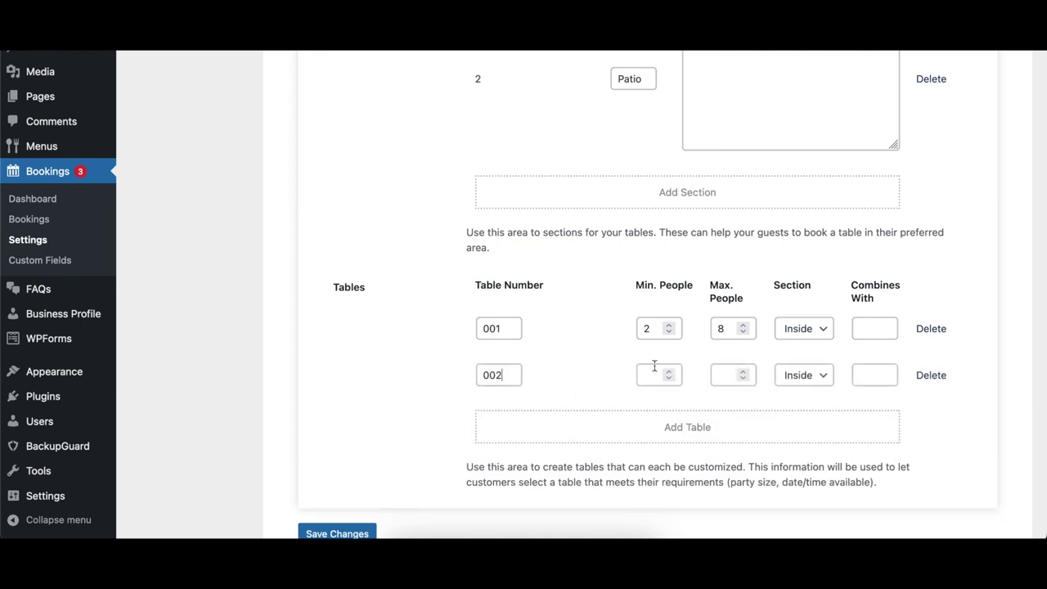
pyautogui.click(646, 377)
pyautogui.write('2')
pyautogui.click(723, 375)
pyautogui.write('4')
pyautogui.click(811, 381)
pyautogui.click(804, 374)
pyautogui.click(873, 378)
pyautogui.write('001')
# Add table 003 in the Patio section, seating 1 to 6 people.
pyautogui.scroll(-2, 853, 390)
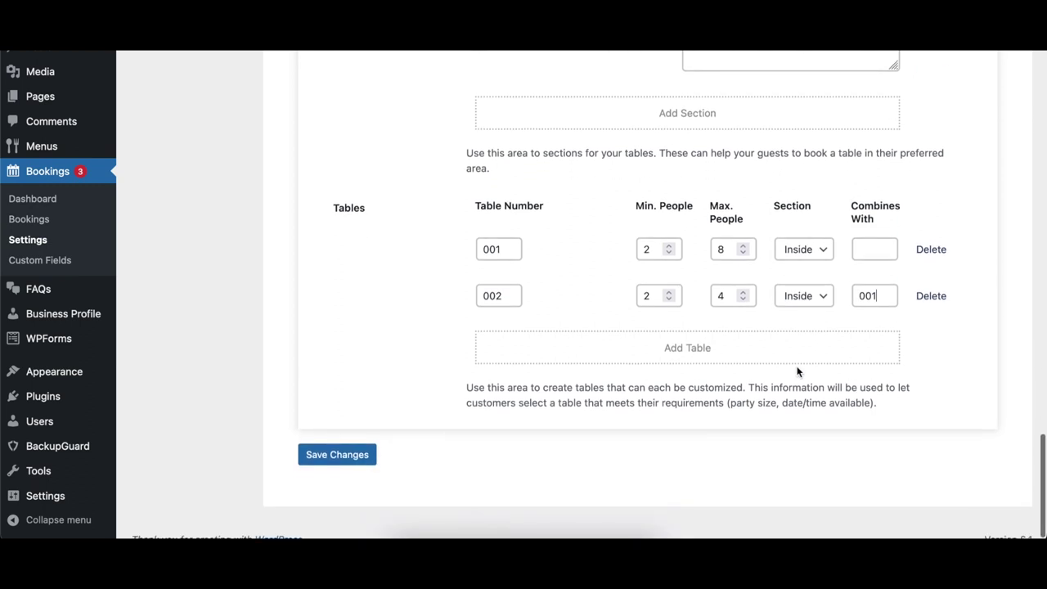
pyautogui.click(722, 345)
pyautogui.click(513, 349)
pyautogui.write('003')
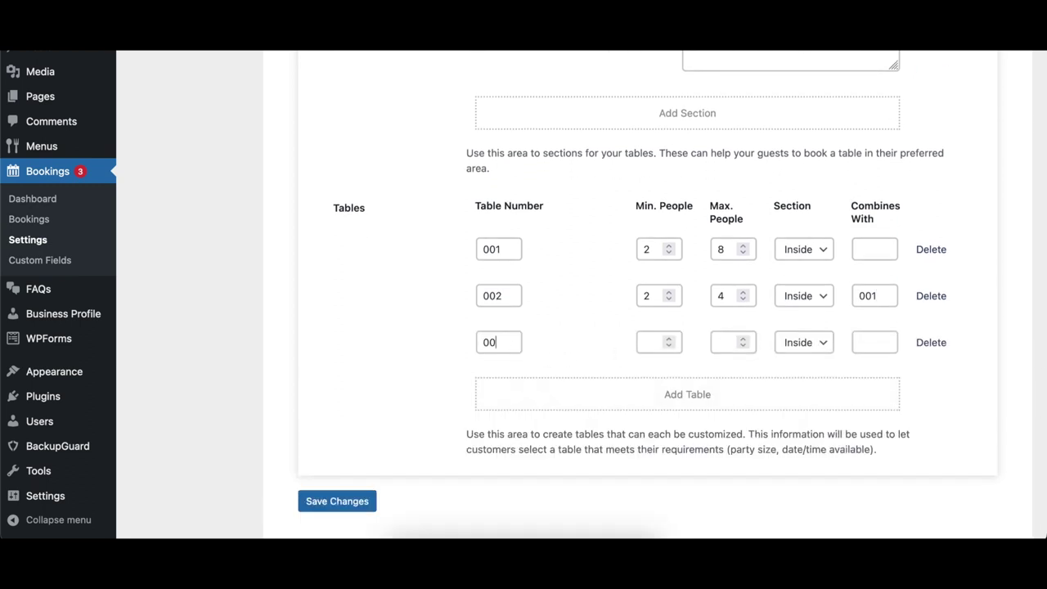
pyautogui.click(656, 344)
pyautogui.write('1')
pyautogui.click(723, 344)
pyautogui.write('6')
pyautogui.click(812, 343)
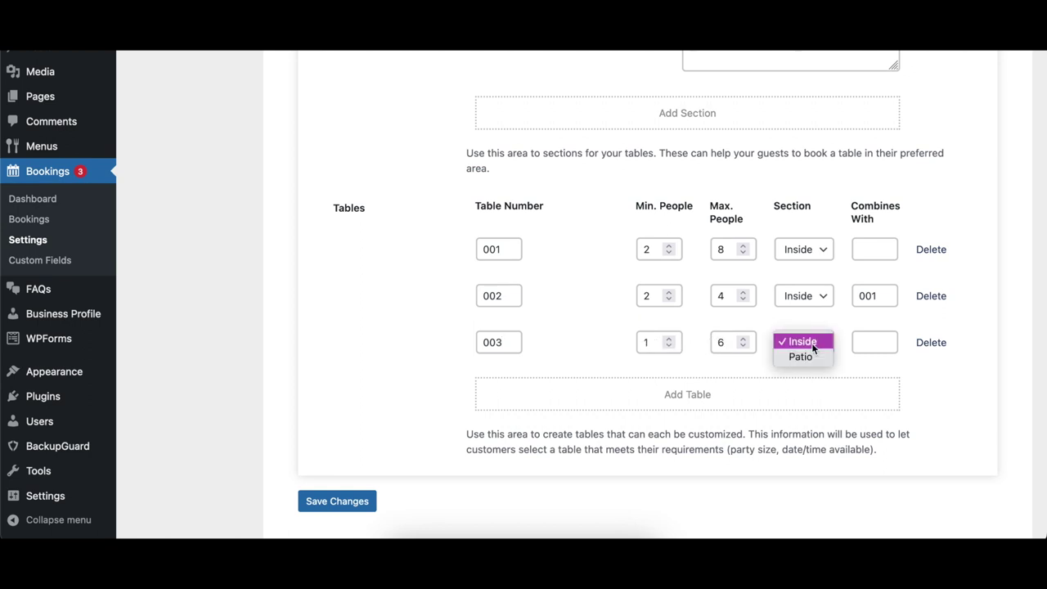
pyautogui.click(811, 357)
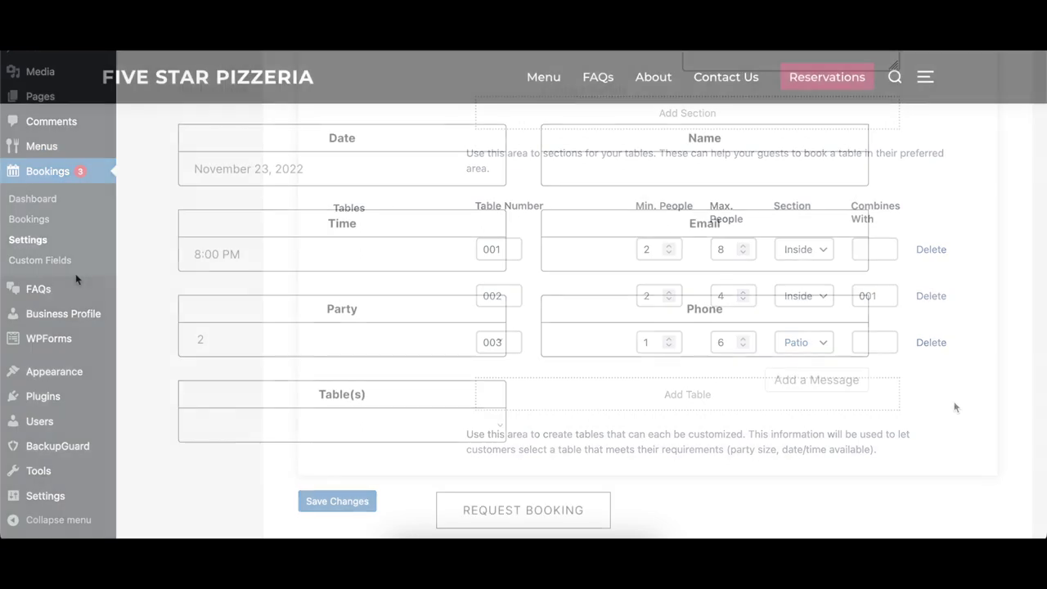
# Pick Patio table 003, then set party size 4 and check its available tables.
pyautogui.scroll(-1, 106, 340)
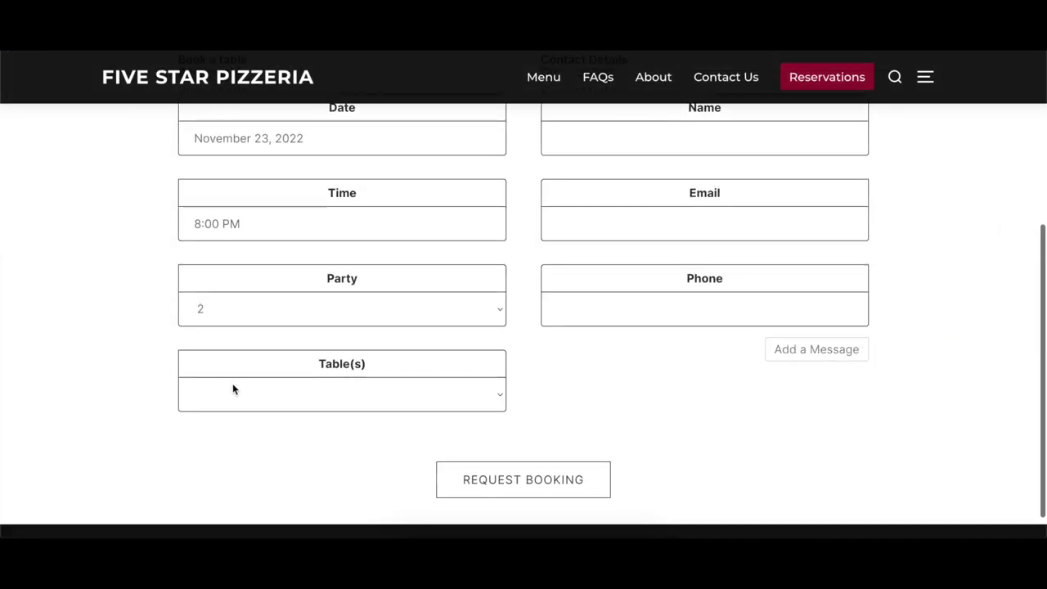
pyautogui.click(233, 390)
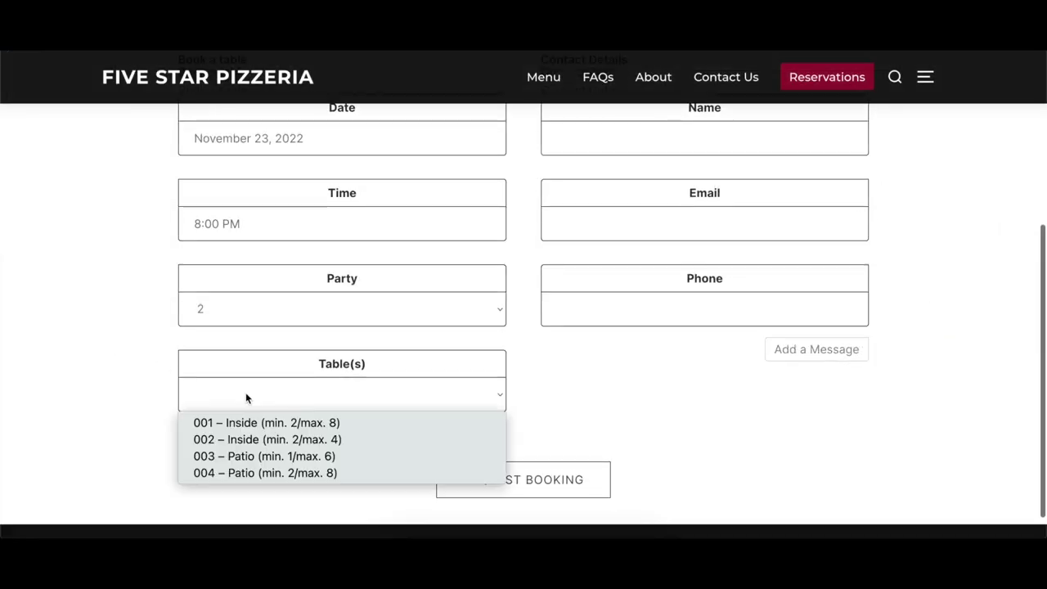
pyautogui.click(276, 457)
pyautogui.click(271, 321)
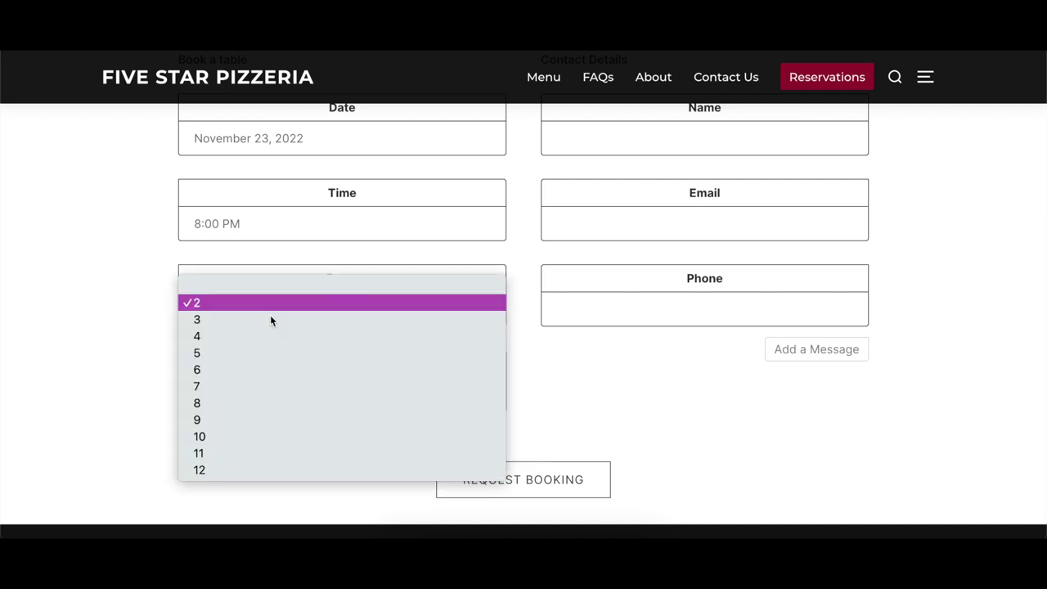
pyautogui.click(272, 342)
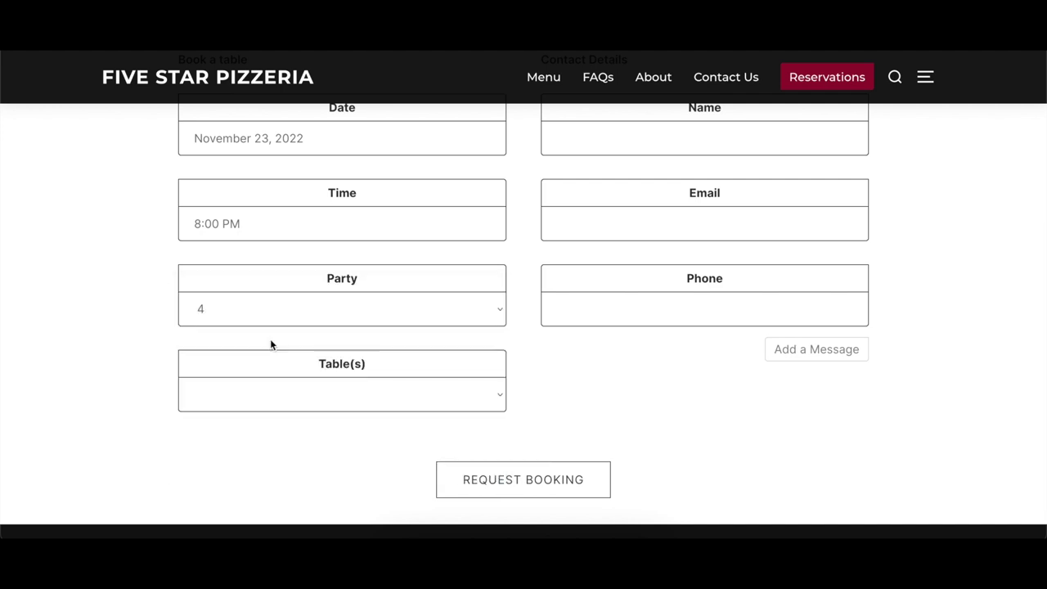
pyautogui.click(282, 398)
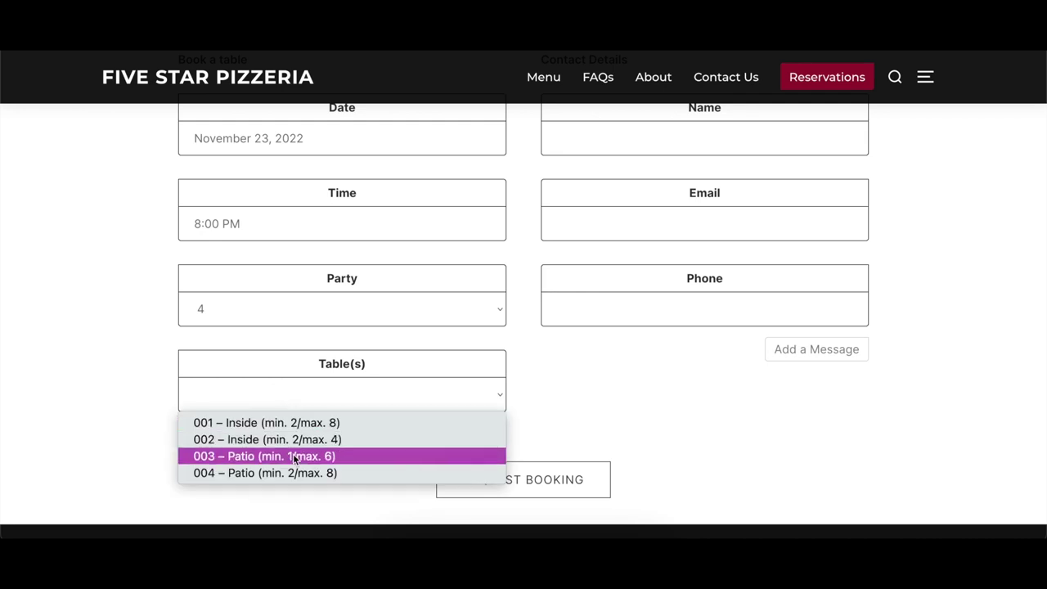
pyautogui.click(121, 401)
# Set the party size to 12 and pick the combined tables '003, 004 - Patio'.
pyautogui.click(216, 319)
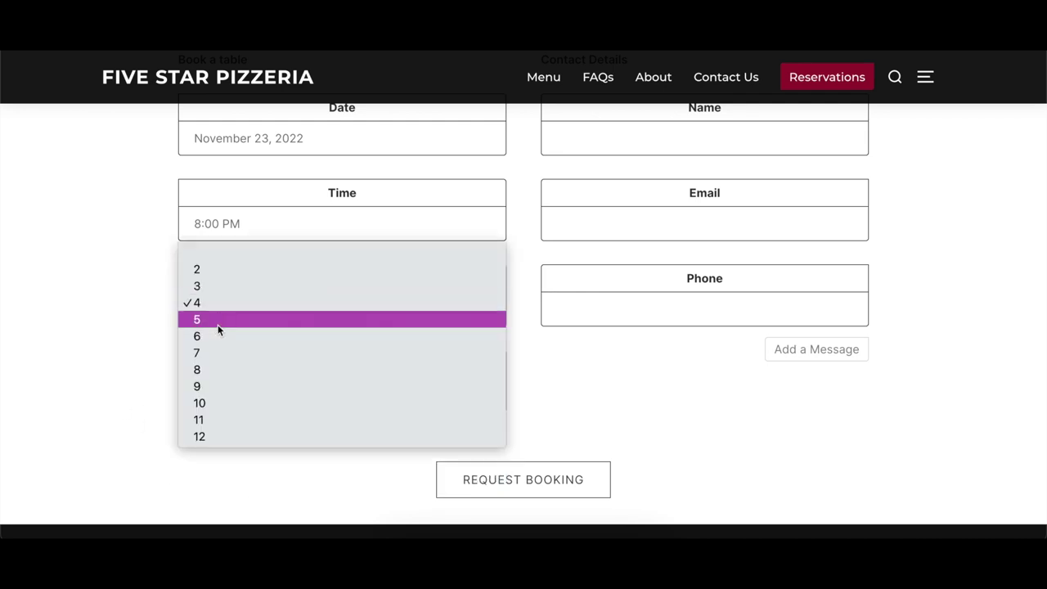
pyautogui.click(216, 437)
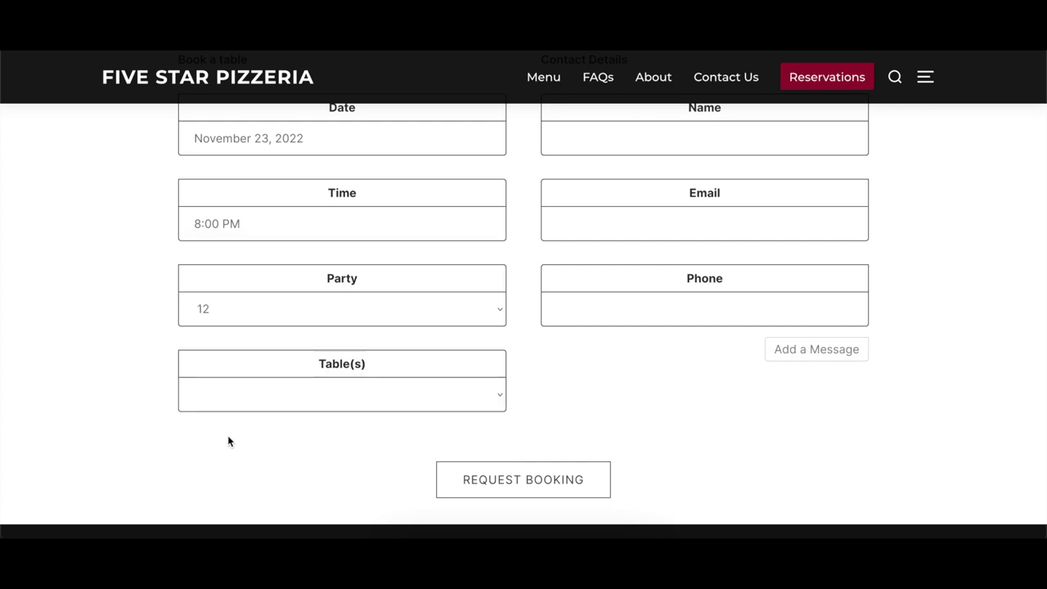
pyautogui.click(245, 403)
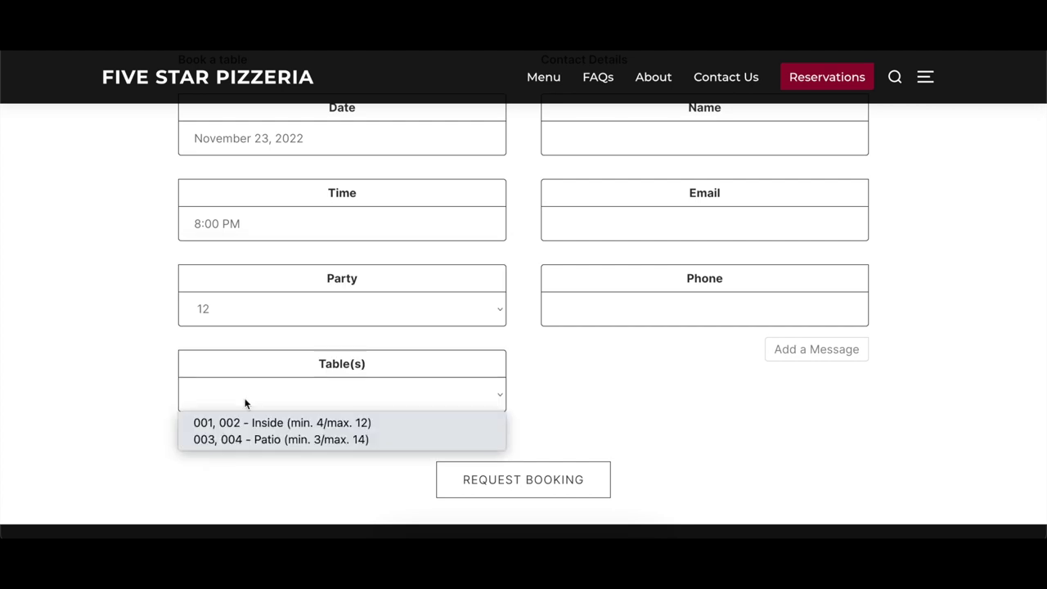
pyautogui.click(274, 442)
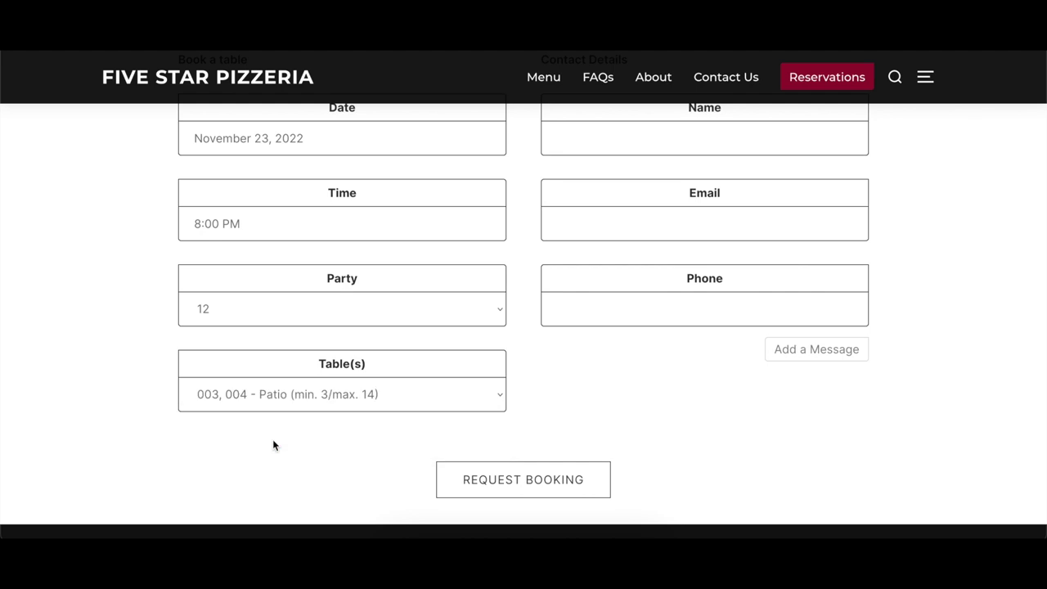